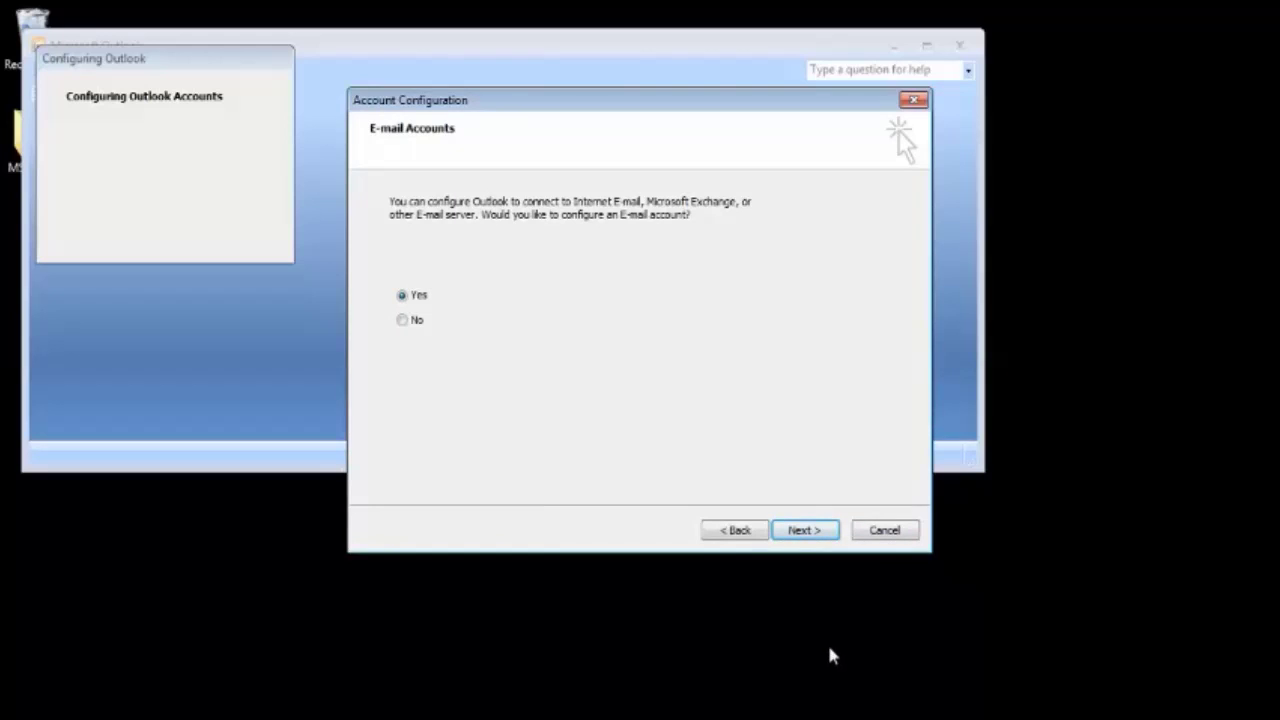
Keep Yes for setting up an e-mail account and continue to Auto Account Setup
{"action": "left_click", "coordinate": [803, 534]}
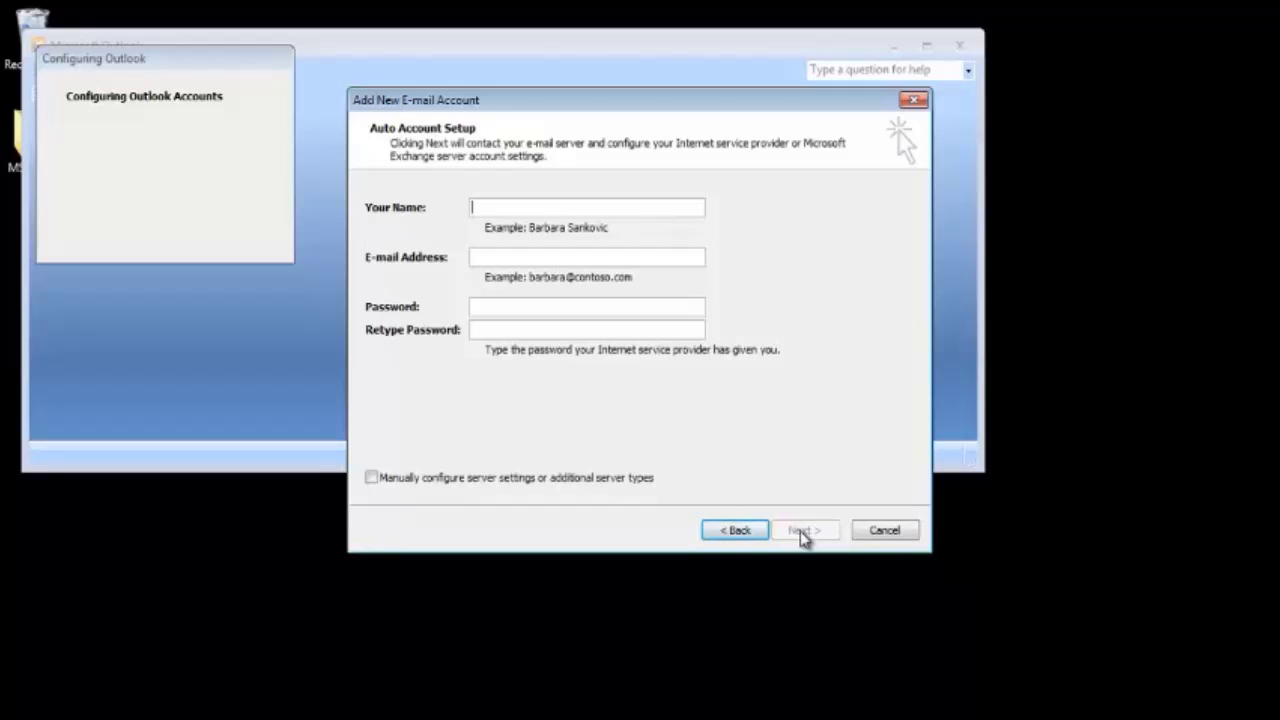
Enter the display name, the Gmail address, and the account password twice
{"action": "type", "text": "ginualex"}
{"action": "left_click", "coordinate": [567, 258]}
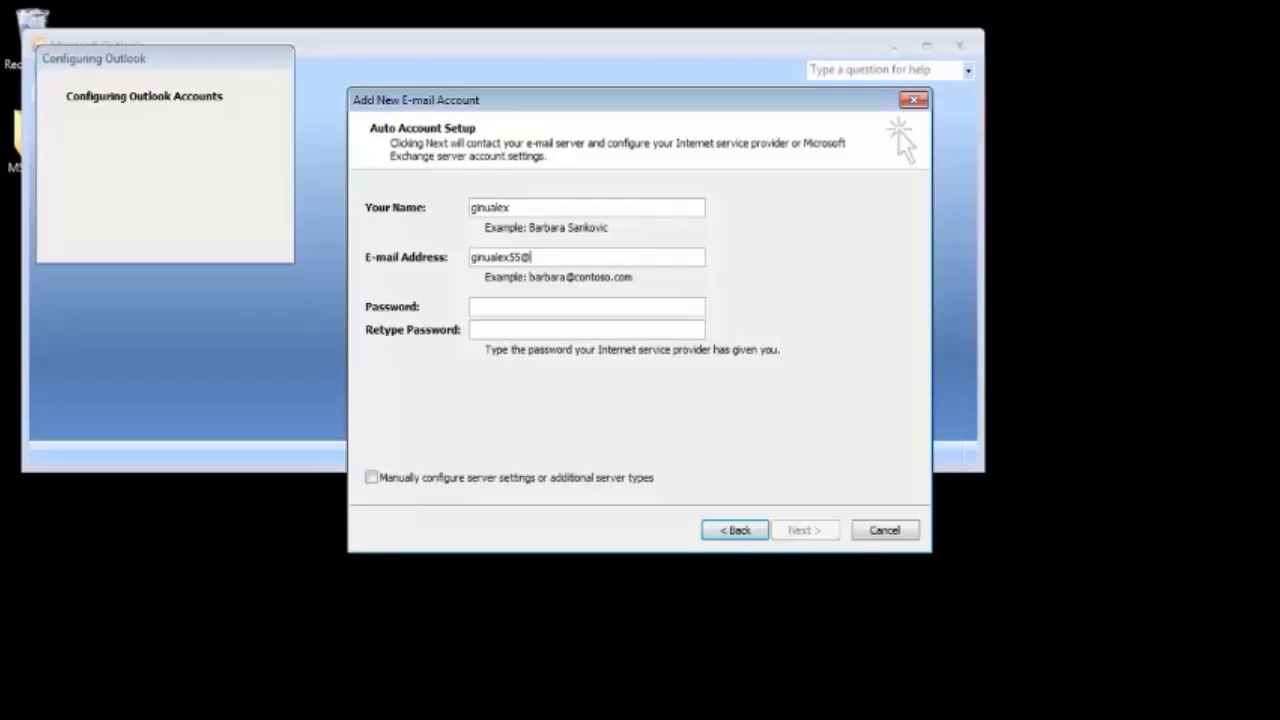
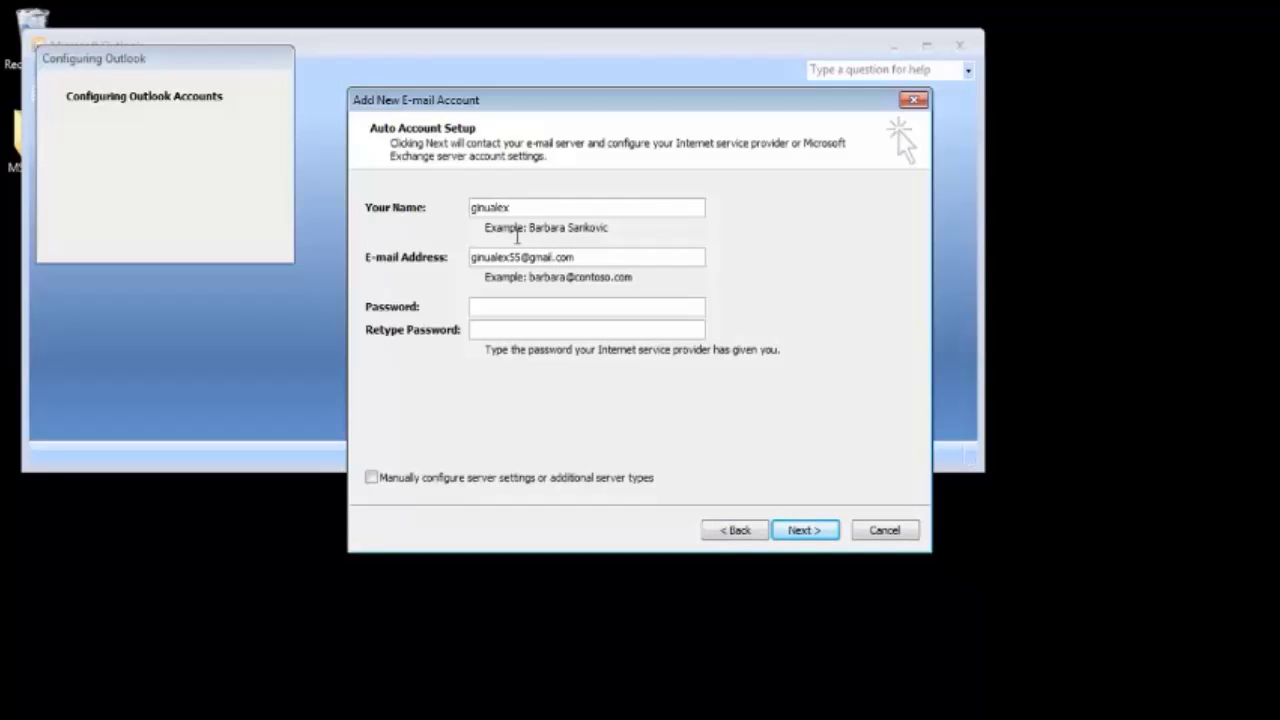
{"action": "left_click", "coordinate": [494, 308]}
{"action": "type", "text": "************"}
{"action": "left_click", "coordinate": [484, 332]}
{"action": "type", "text": "*************"}
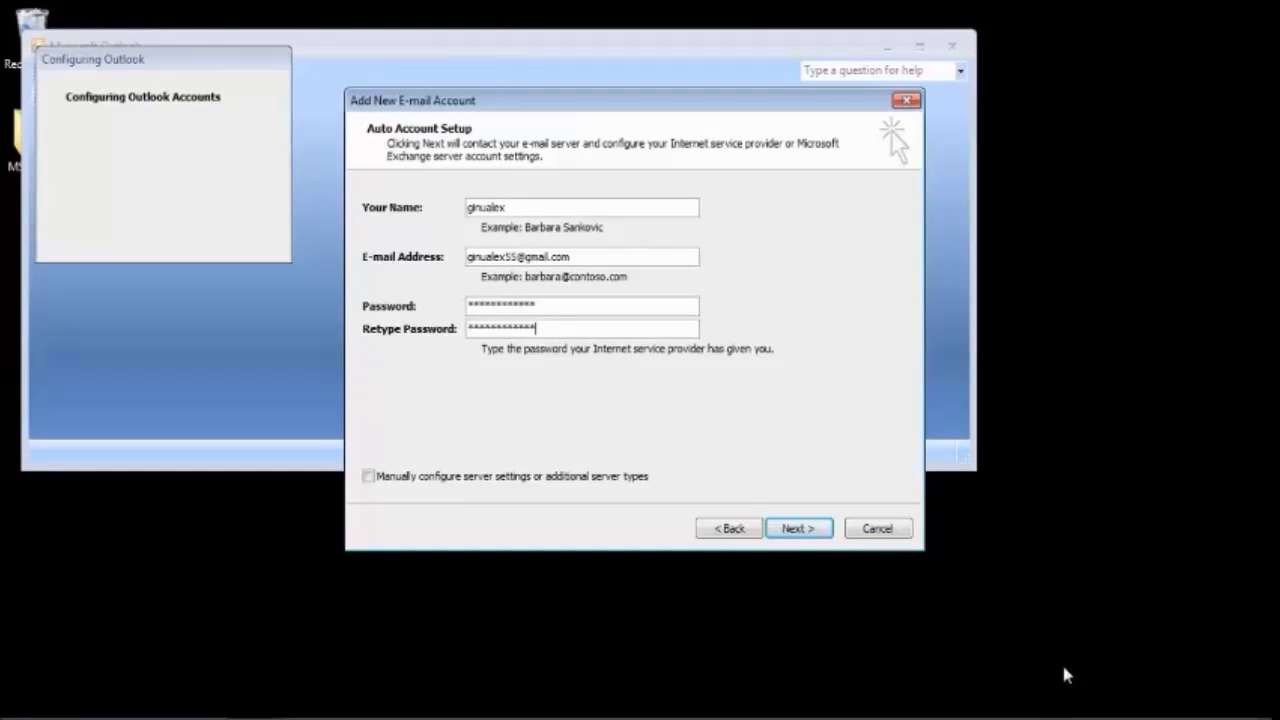
Run automatic POP3 configuration, then choose to manually configure server settings
{"action": "left_click", "coordinate": [799, 530]}
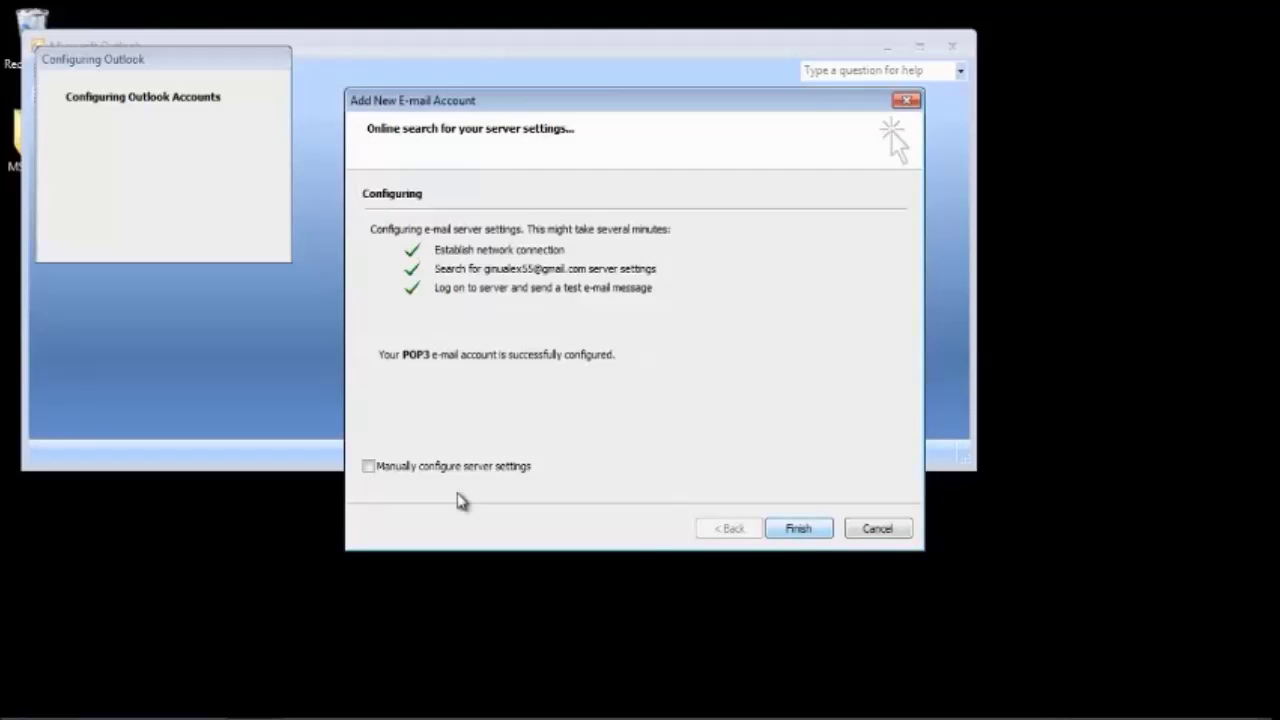
{"action": "left_click", "coordinate": [368, 467]}
Turn off Require logon using SPA, keep Remember password checked, and open More Settings
{"action": "left_click", "coordinate": [804, 532]}
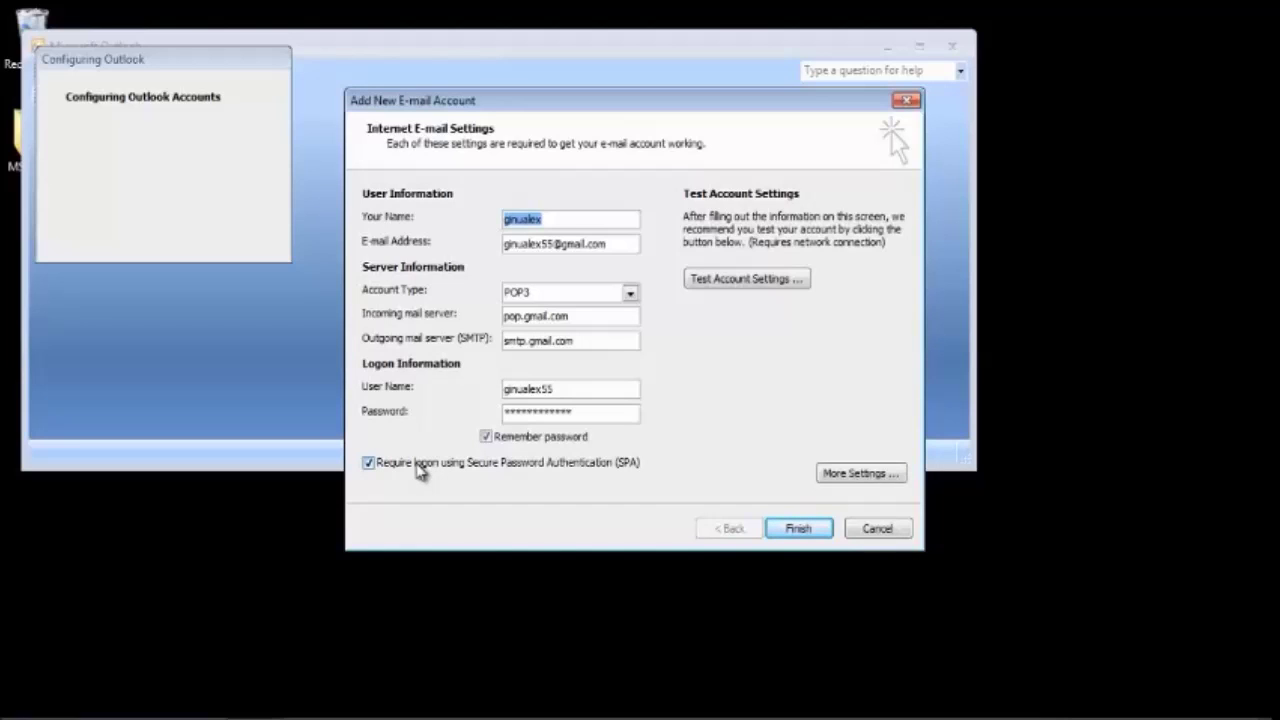
{"action": "left_click", "coordinate": [369, 463]}
{"action": "left_click", "coordinate": [369, 463]}
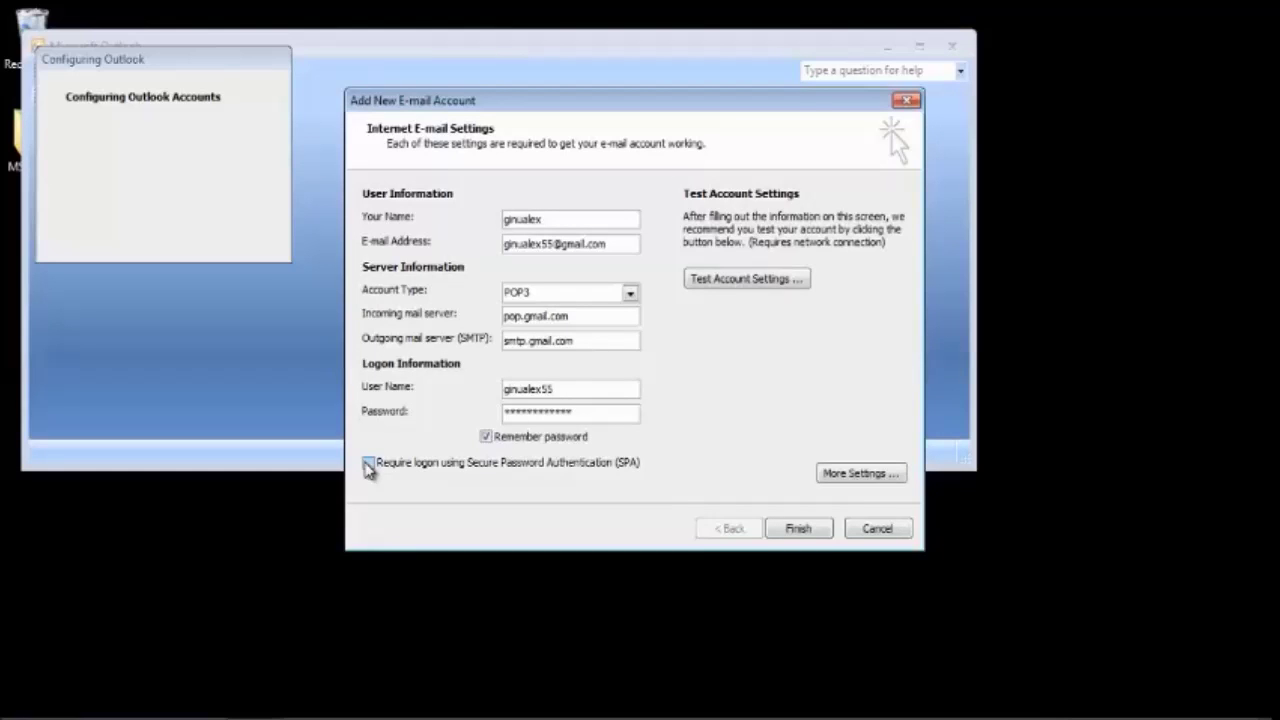
{"action": "left_click", "coordinate": [486, 438]}
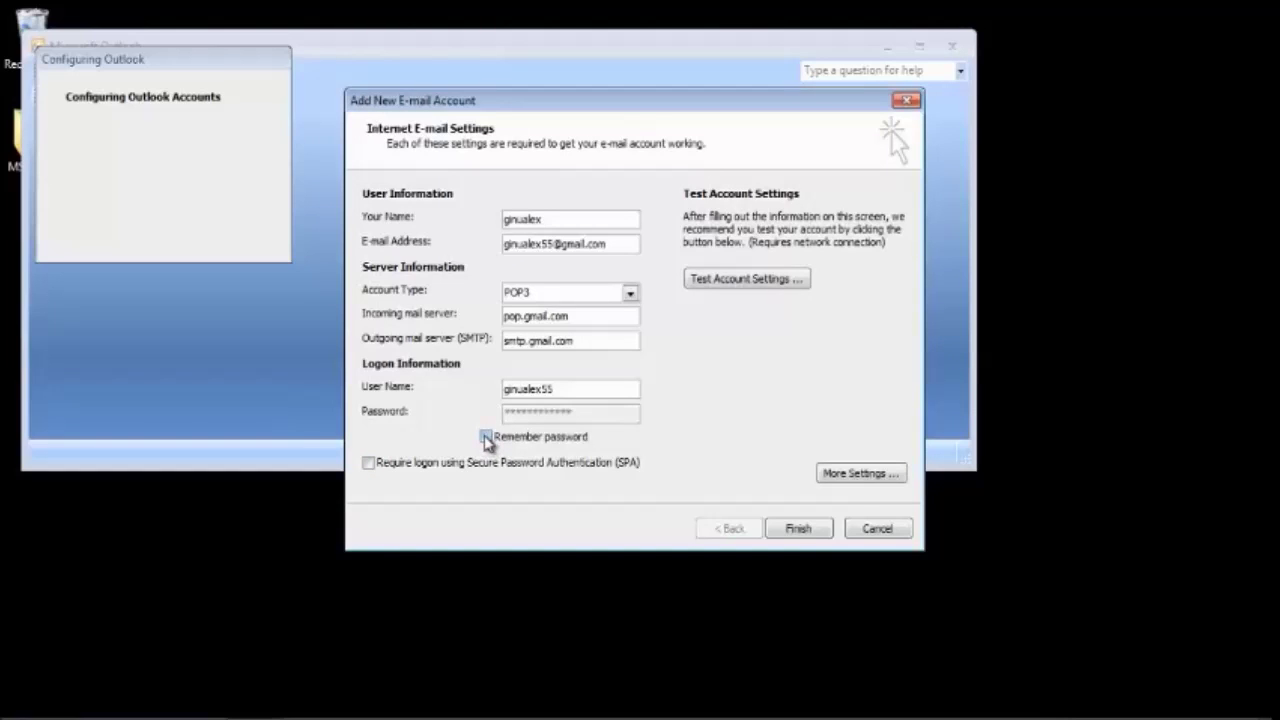
{"action": "left_click", "coordinate": [486, 438]}
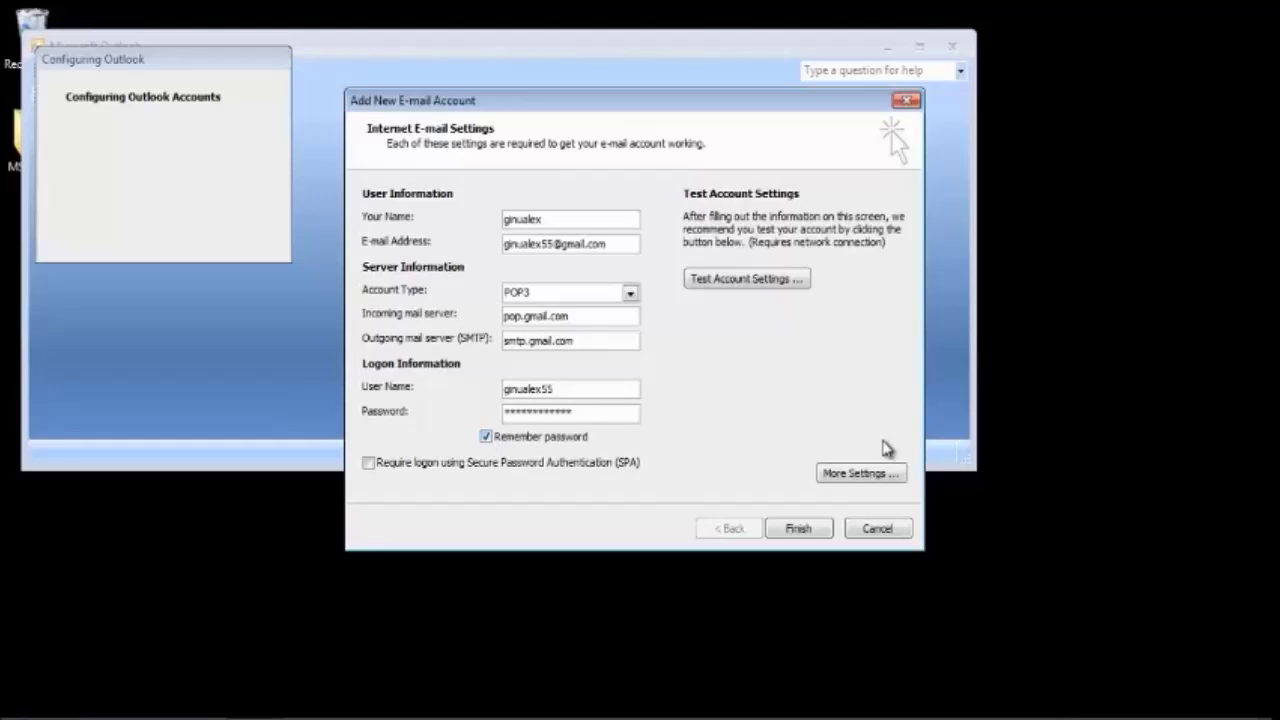
{"action": "left_click", "coordinate": [857, 475]}
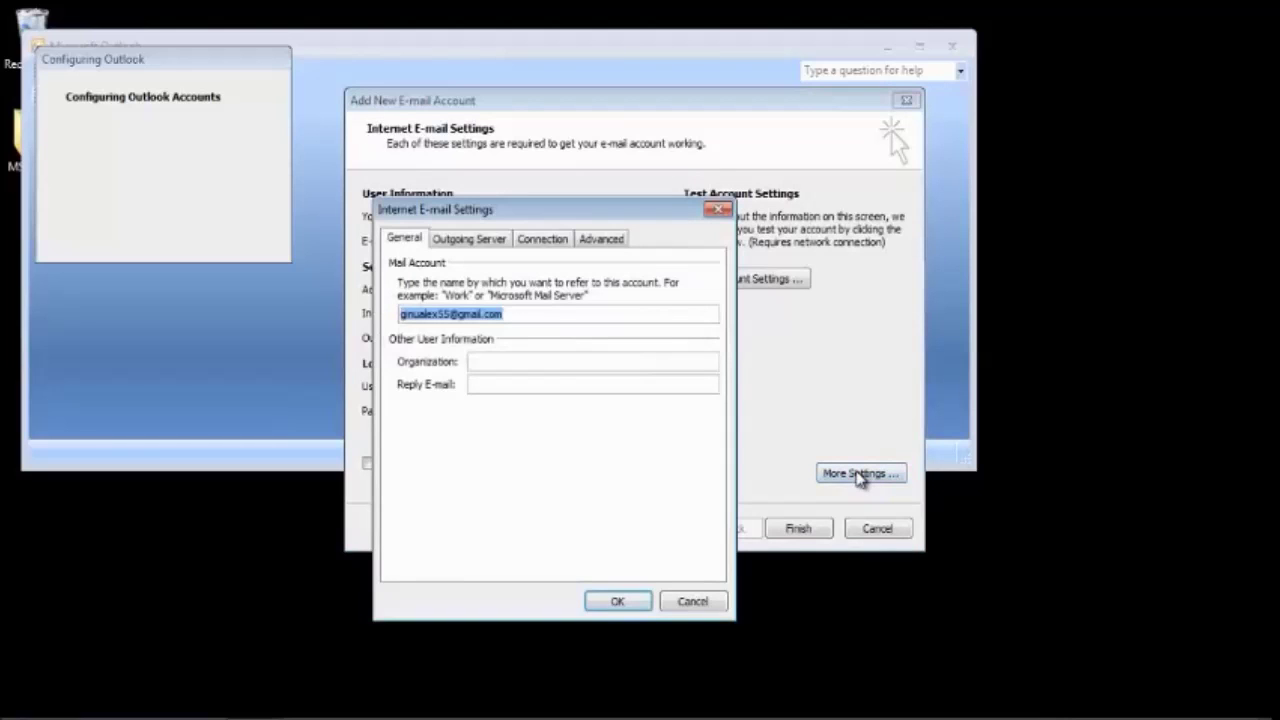
Check the Outgoing Server and Connection tabs, then set SMTP port 587 encryption to Auto and confirm
{"action": "left_click", "coordinate": [483, 242]}
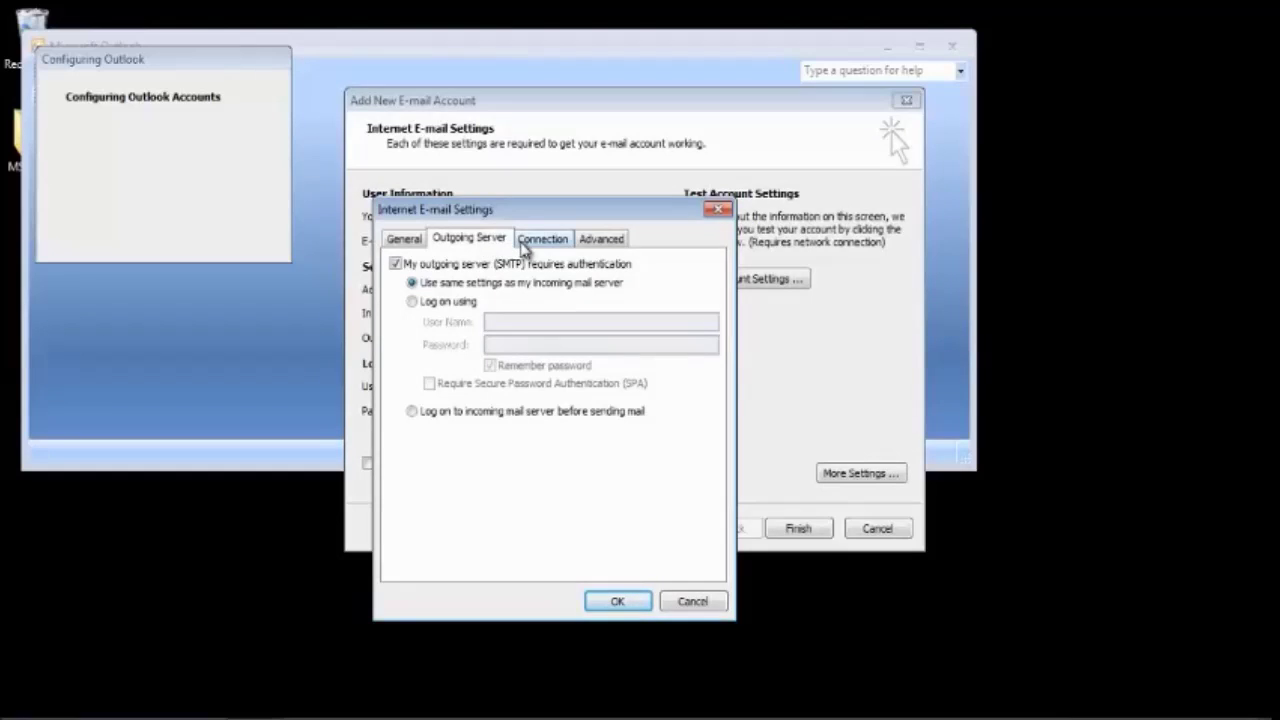
{"action": "left_click", "coordinate": [528, 247]}
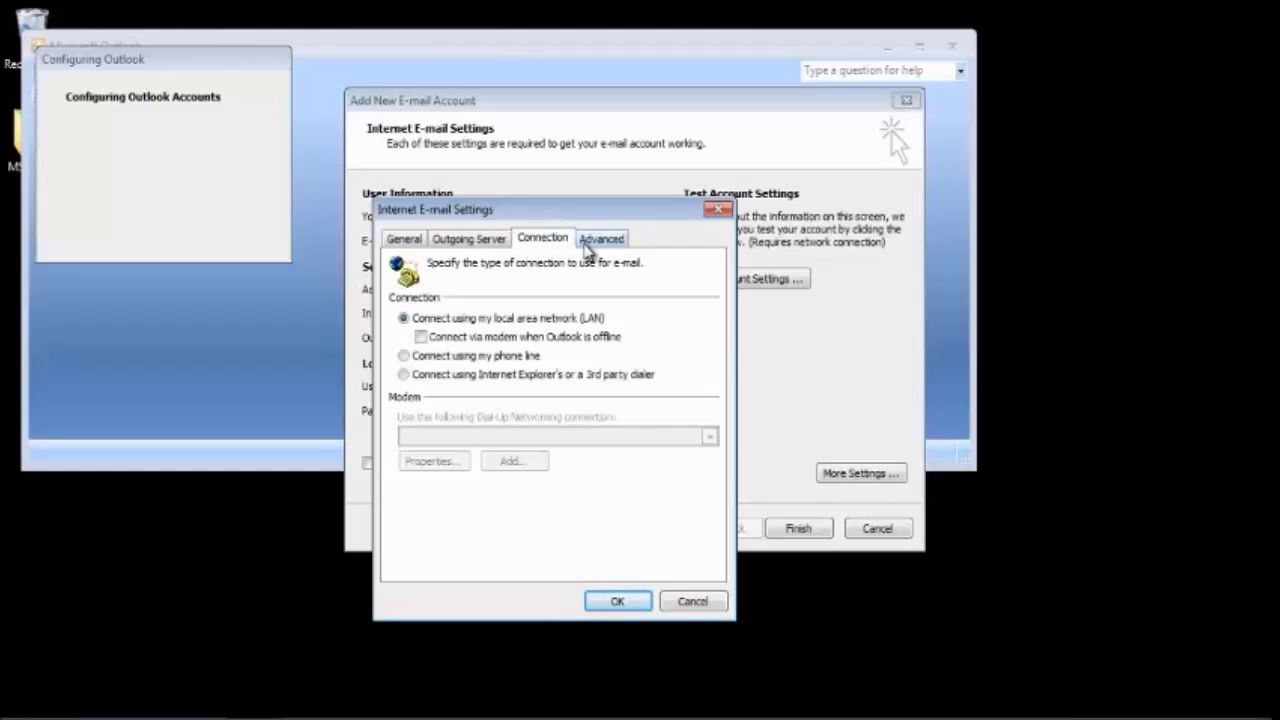
{"action": "left_click", "coordinate": [590, 246]}
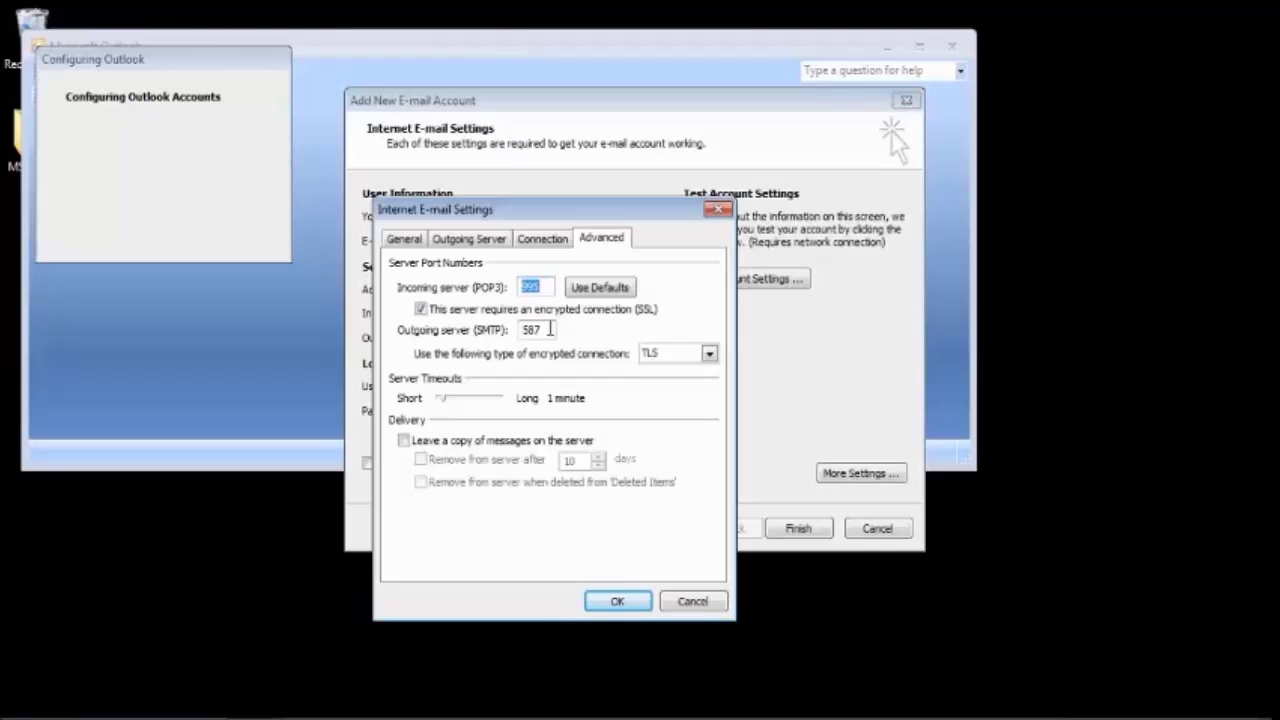
{"action": "left_click", "coordinate": [709, 354]}
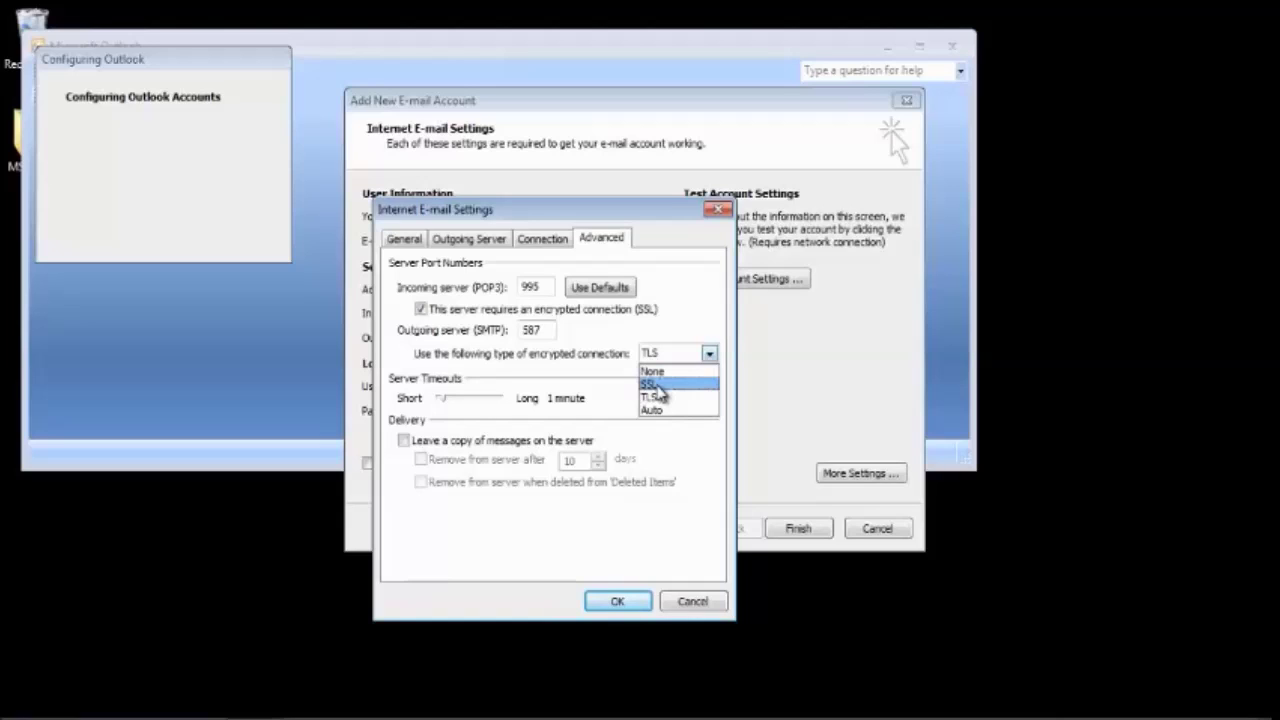
{"action": "left_click", "coordinate": [656, 386]}
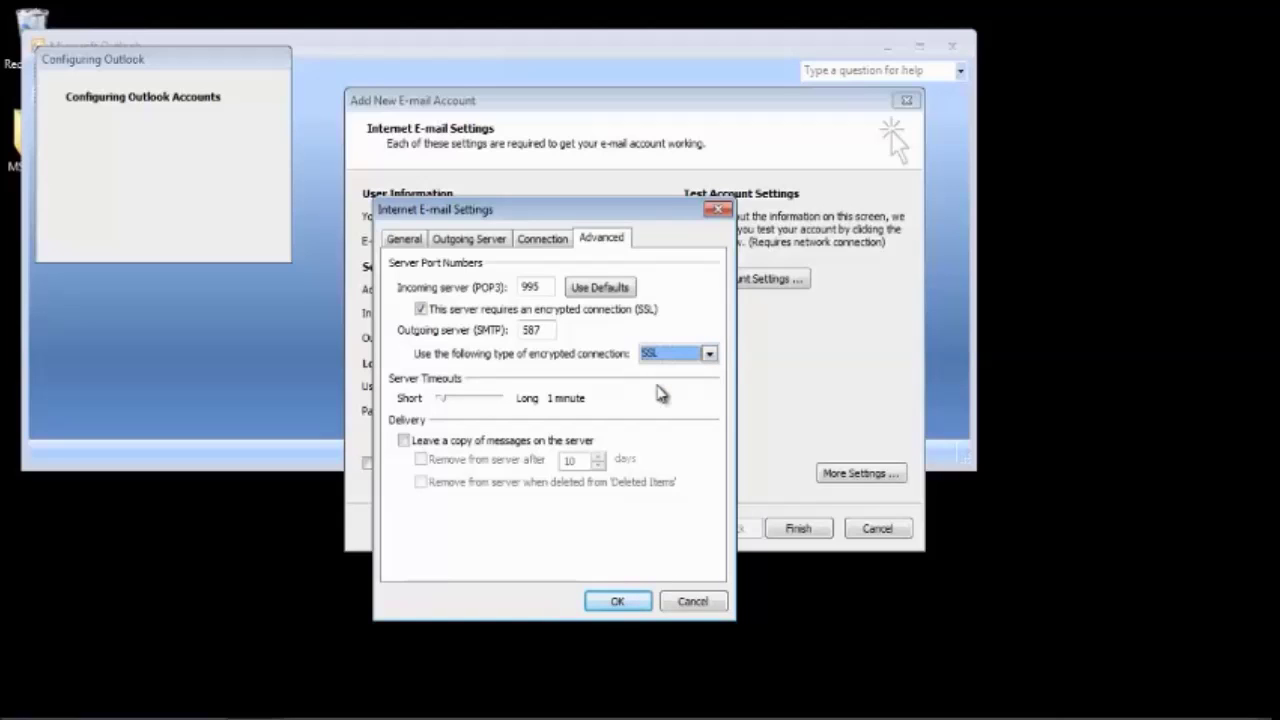
{"action": "left_click", "coordinate": [709, 354]}
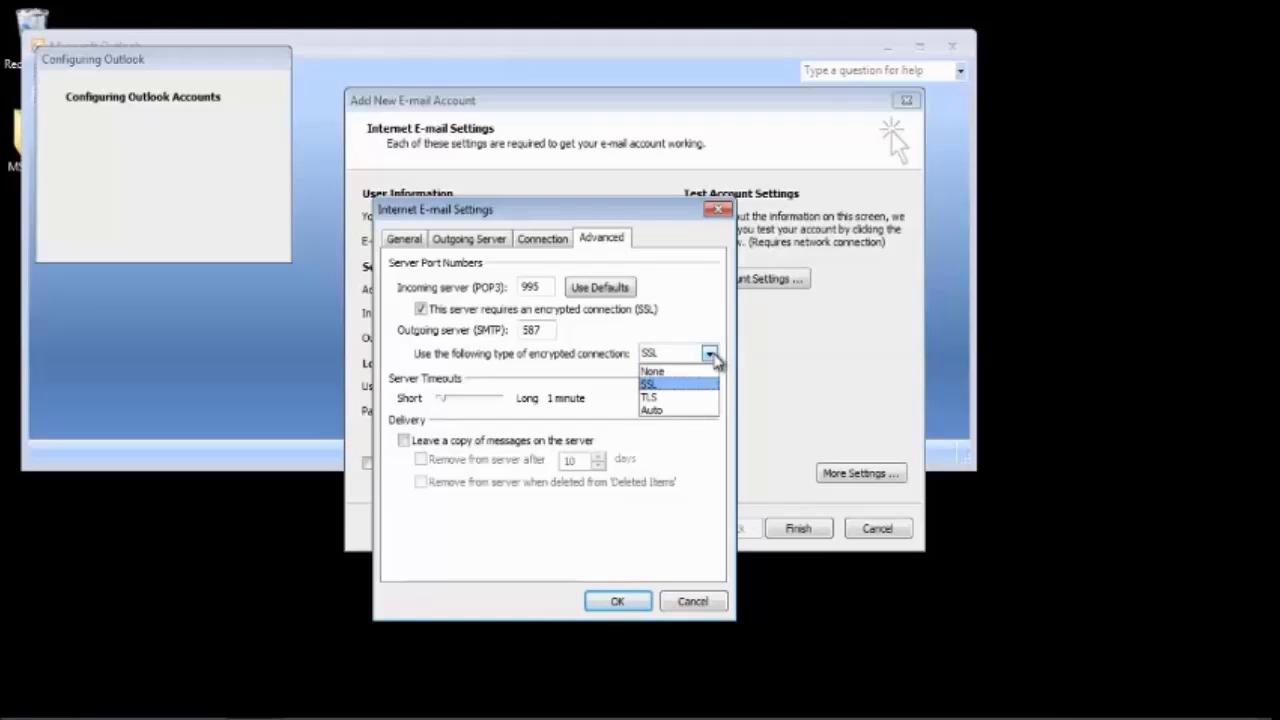
{"action": "left_click", "coordinate": [678, 412]}
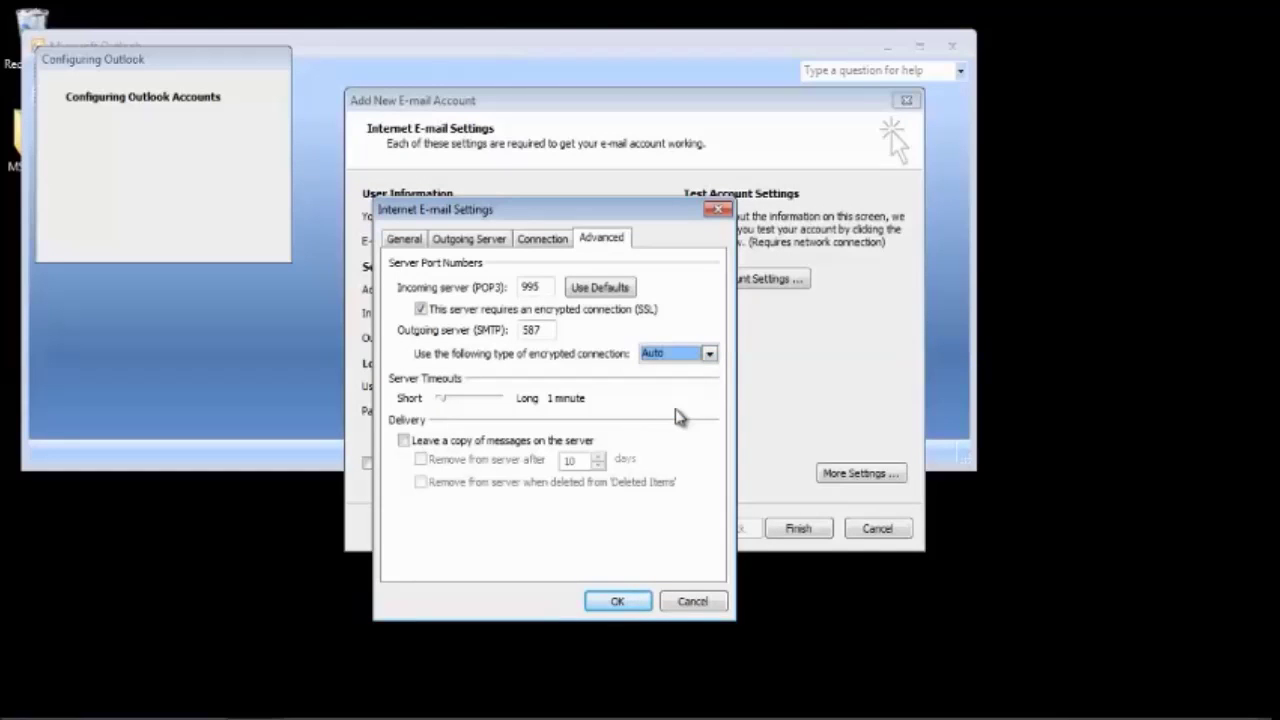
{"action": "left_click", "coordinate": [617, 601]}
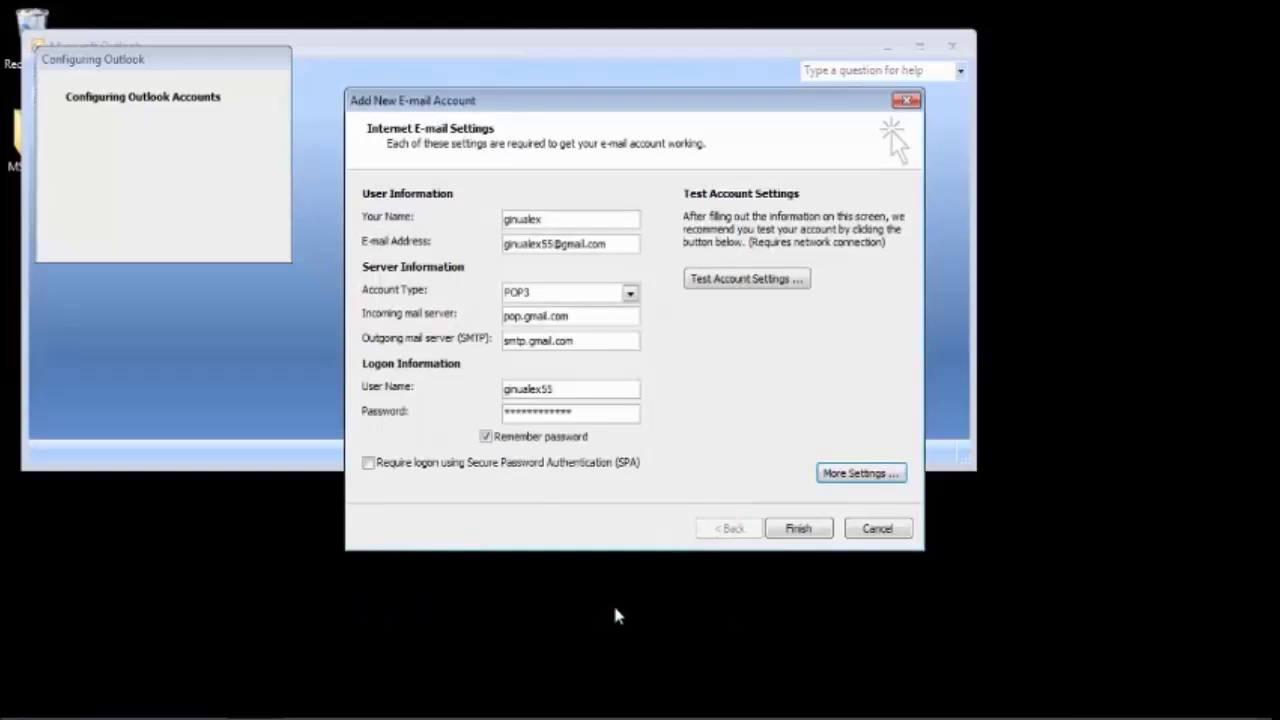
Test the Gmail account settings, close the successful results, and finish the account setup
{"action": "left_click", "coordinate": [746, 283]}
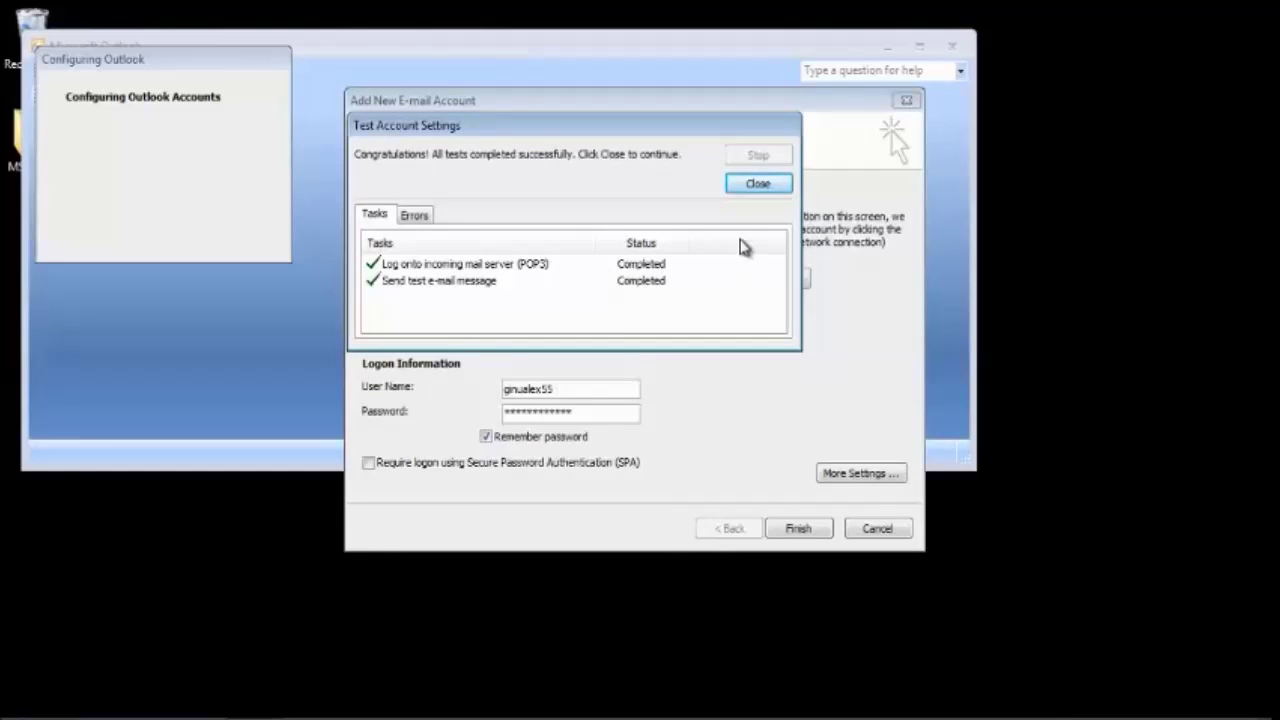
{"action": "left_click", "coordinate": [757, 186]}
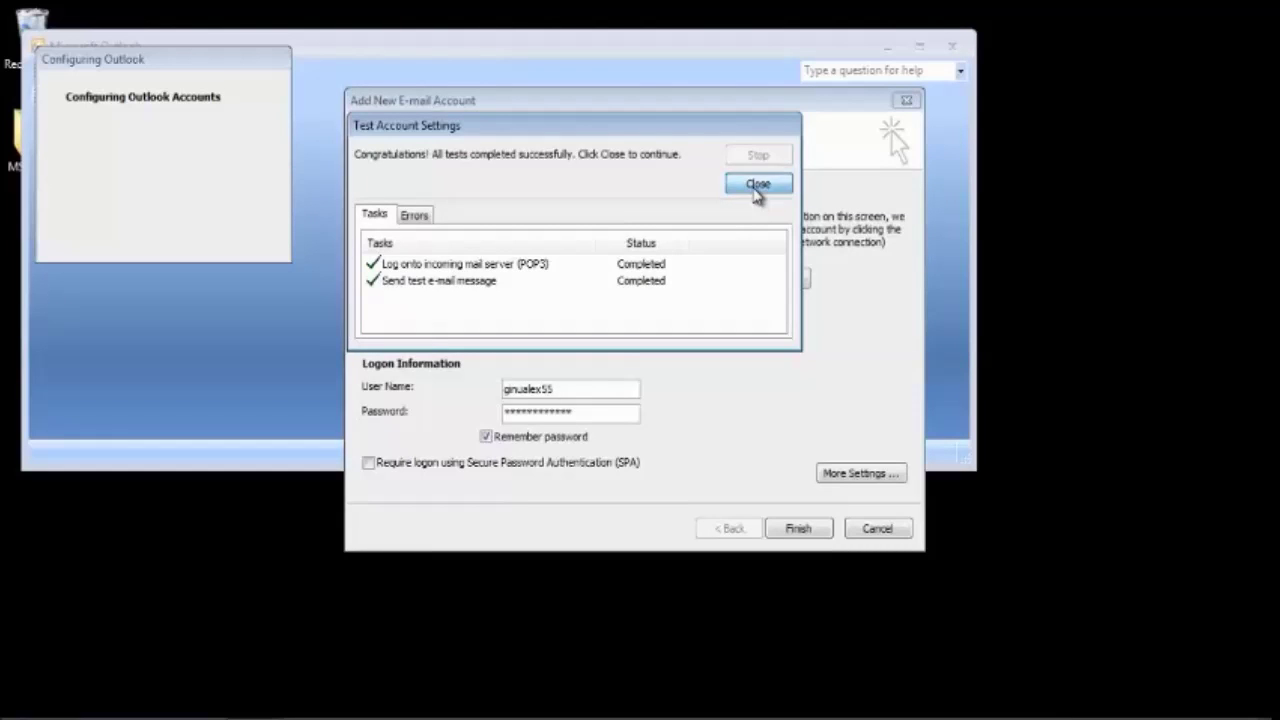
{"action": "left_click", "coordinate": [799, 530]}
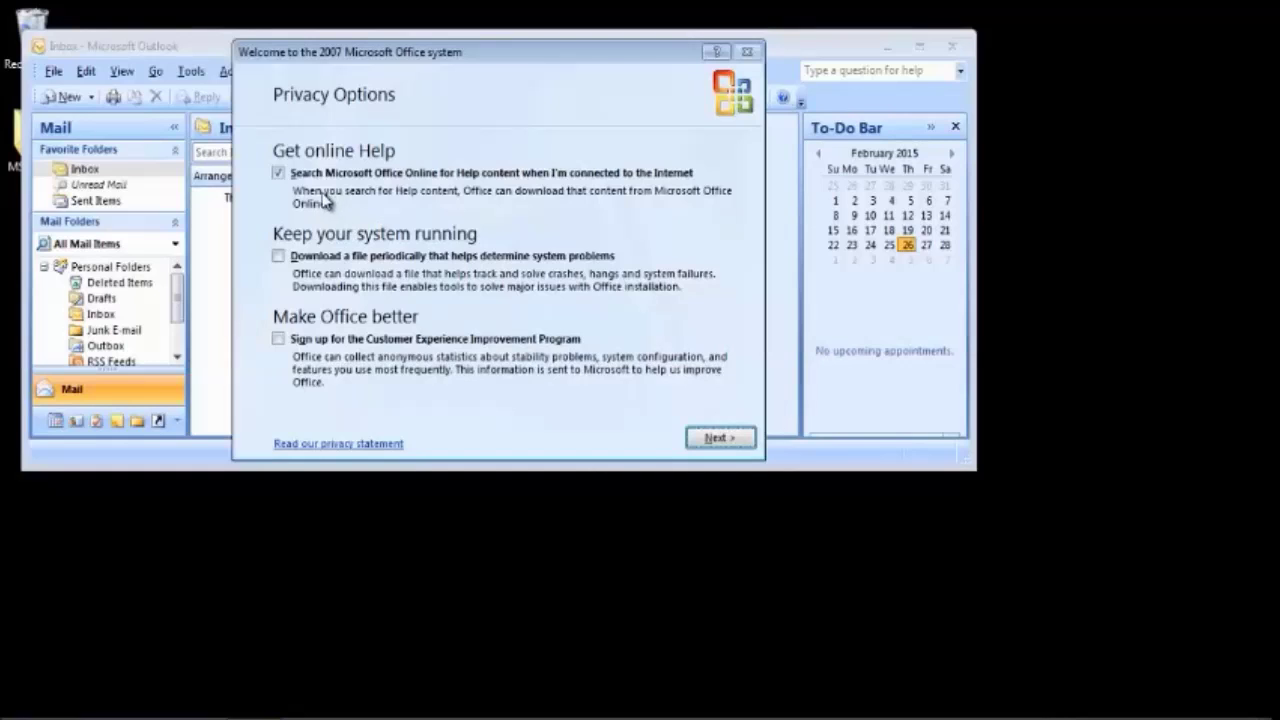
Turn off Office Online help search, decline Microsoft Update, and start a blank new message
{"action": "left_click", "coordinate": [278, 173]}
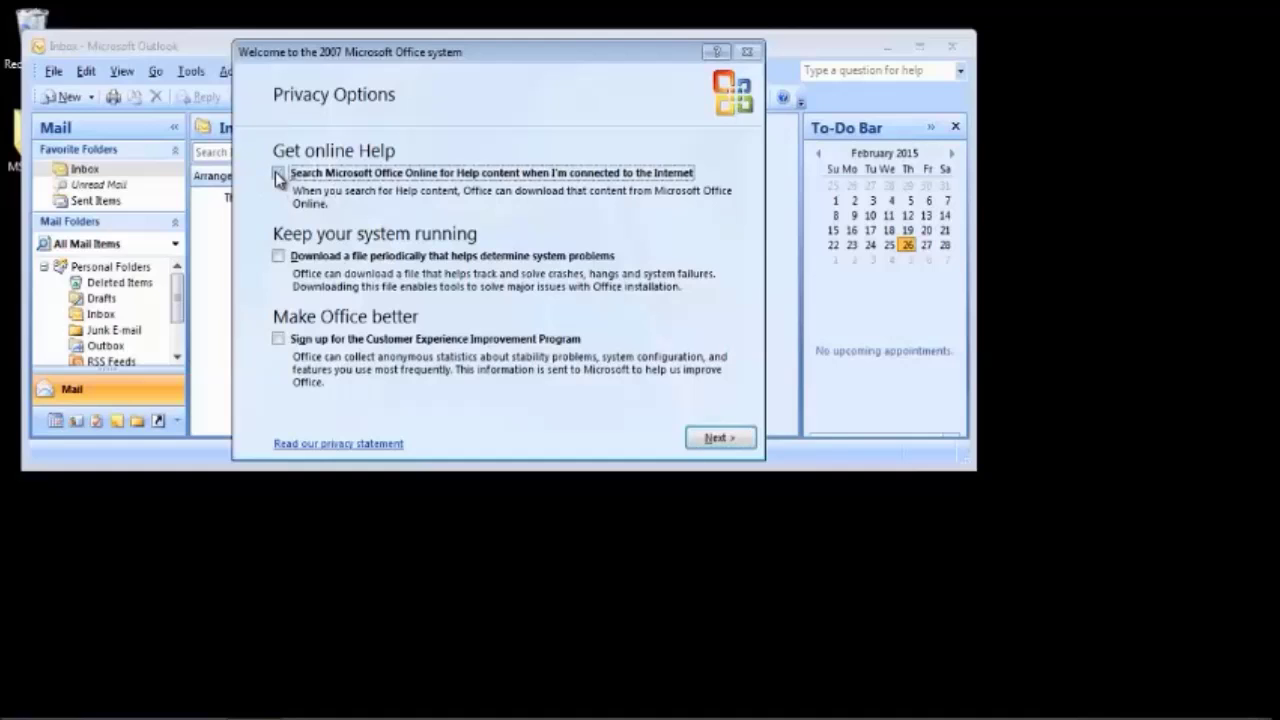
{"action": "left_click", "coordinate": [710, 438]}
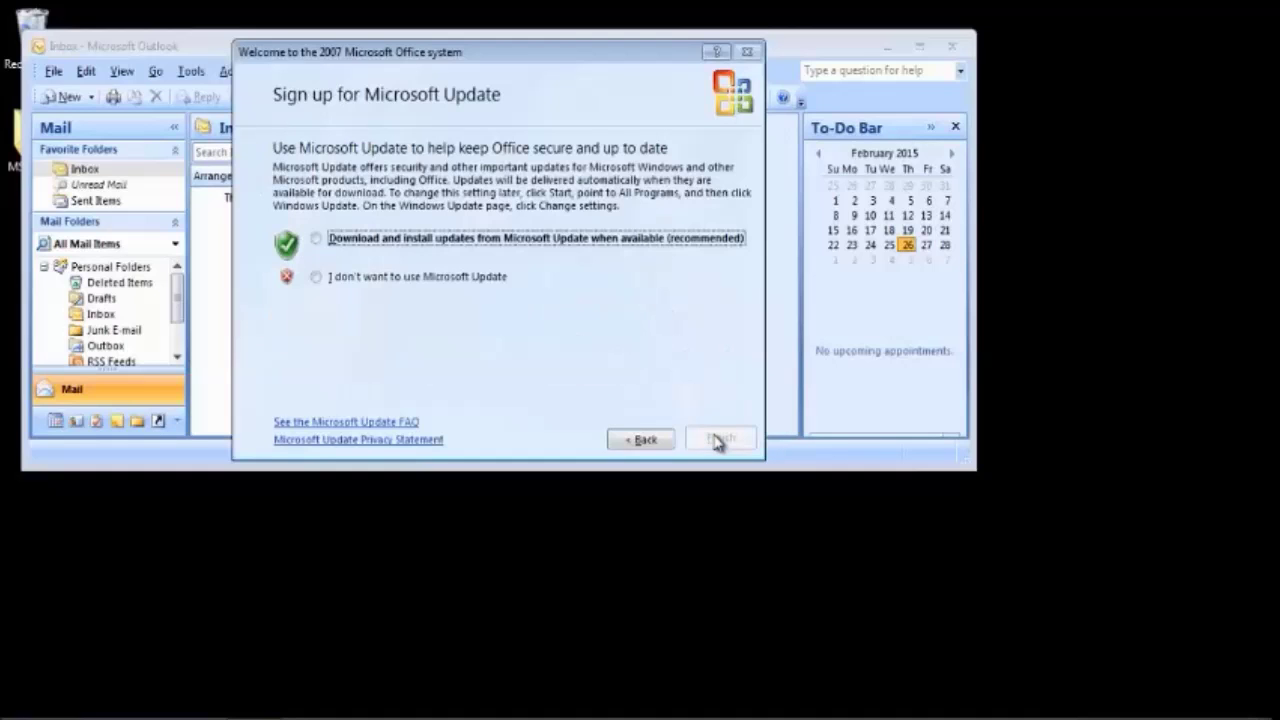
{"action": "left_click", "coordinate": [317, 279]}
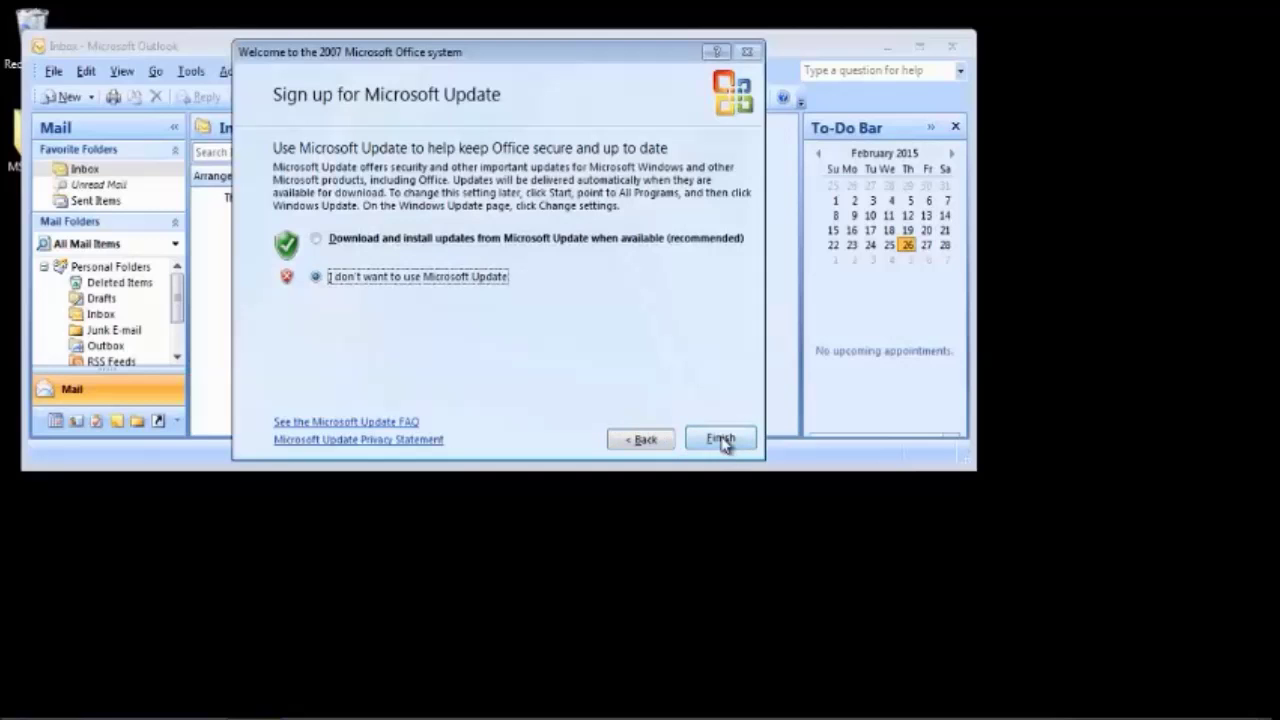
{"action": "left_click", "coordinate": [720, 440]}
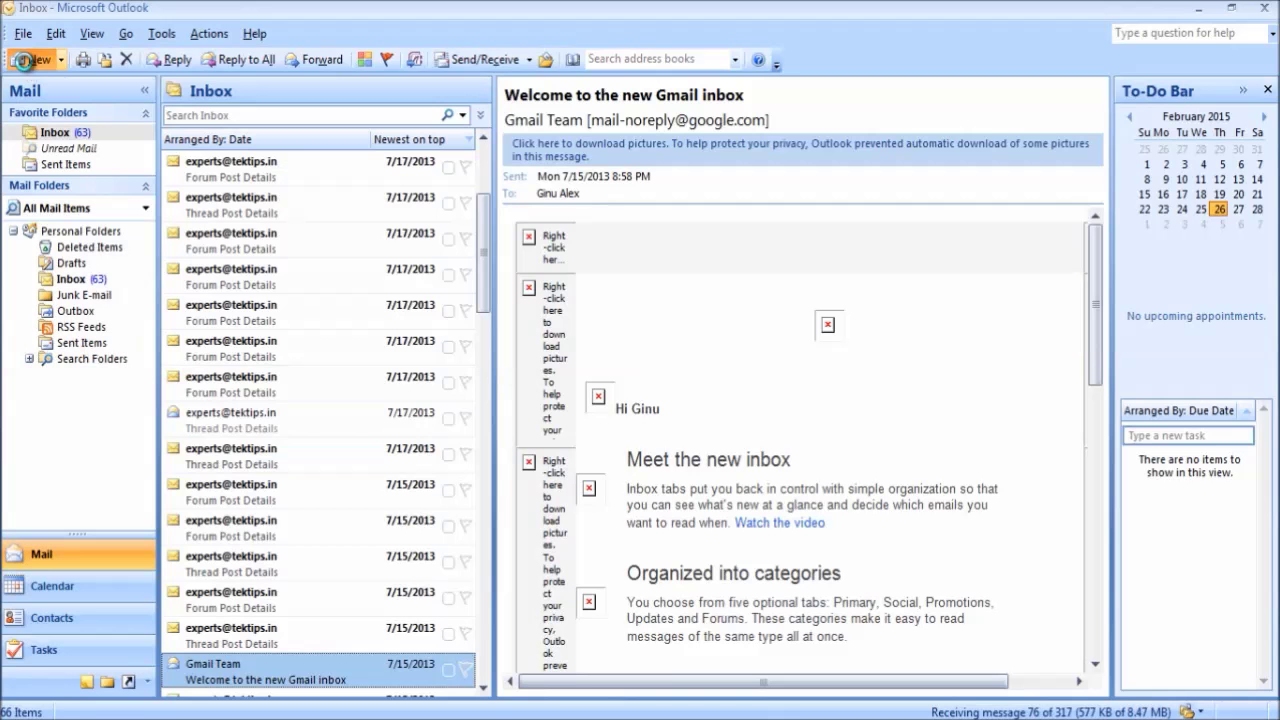
{"action": "left_click", "coordinate": [32, 59]}
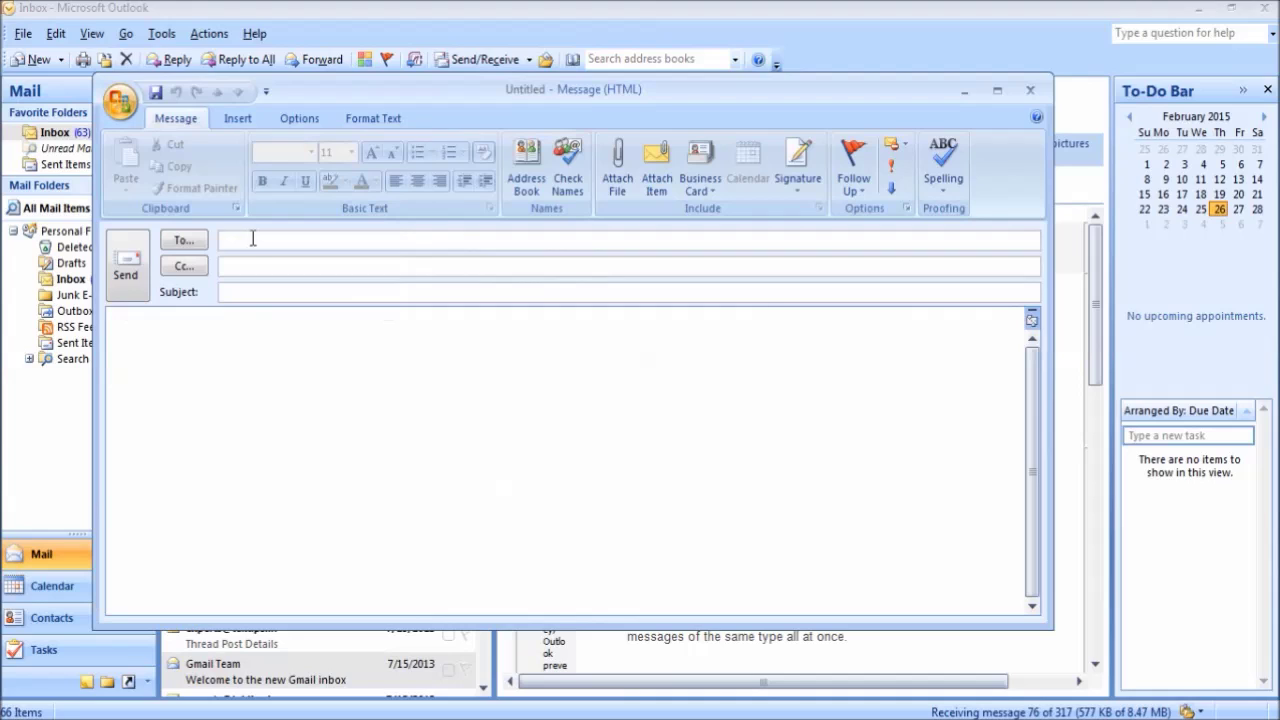
Send a message with subject 'test' and body 'hiiii' to the suggested Yahoo address
{"action": "type", "text": "g"}
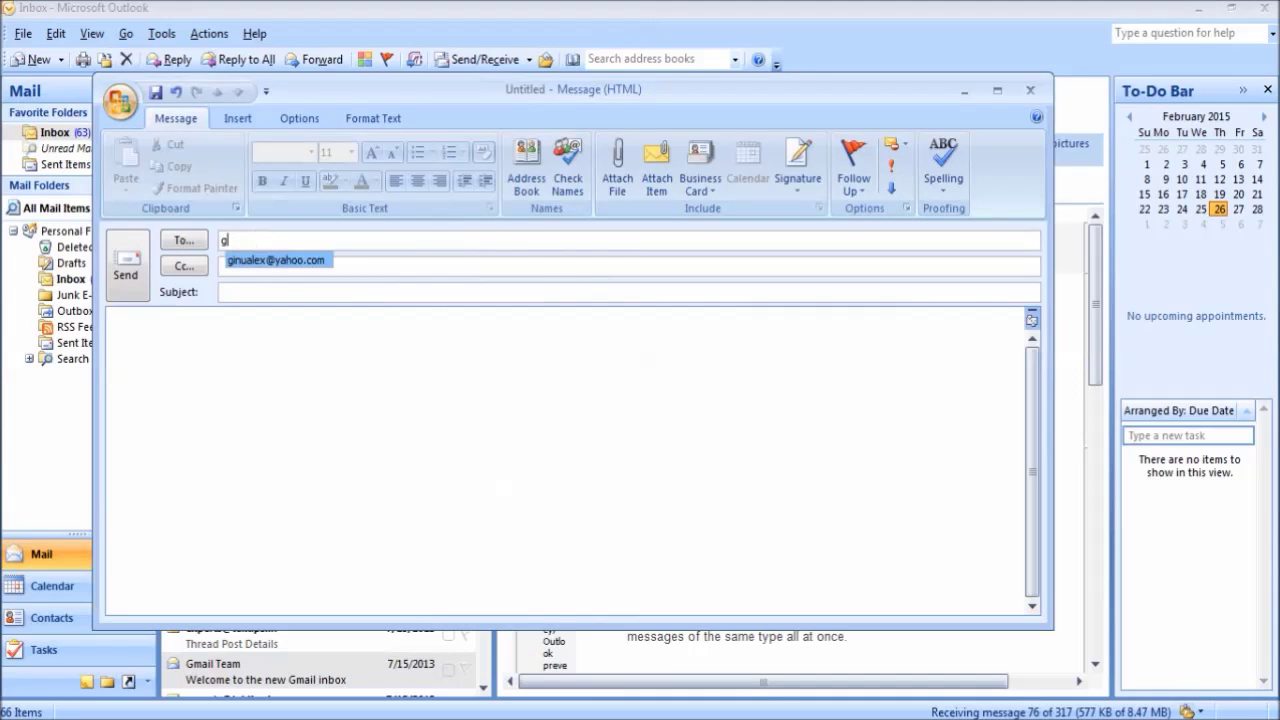
{"action": "type", "text": "inu"}
{"action": "left_click", "coordinate": [277, 268]}
{"action": "left_click", "coordinate": [266, 292]}
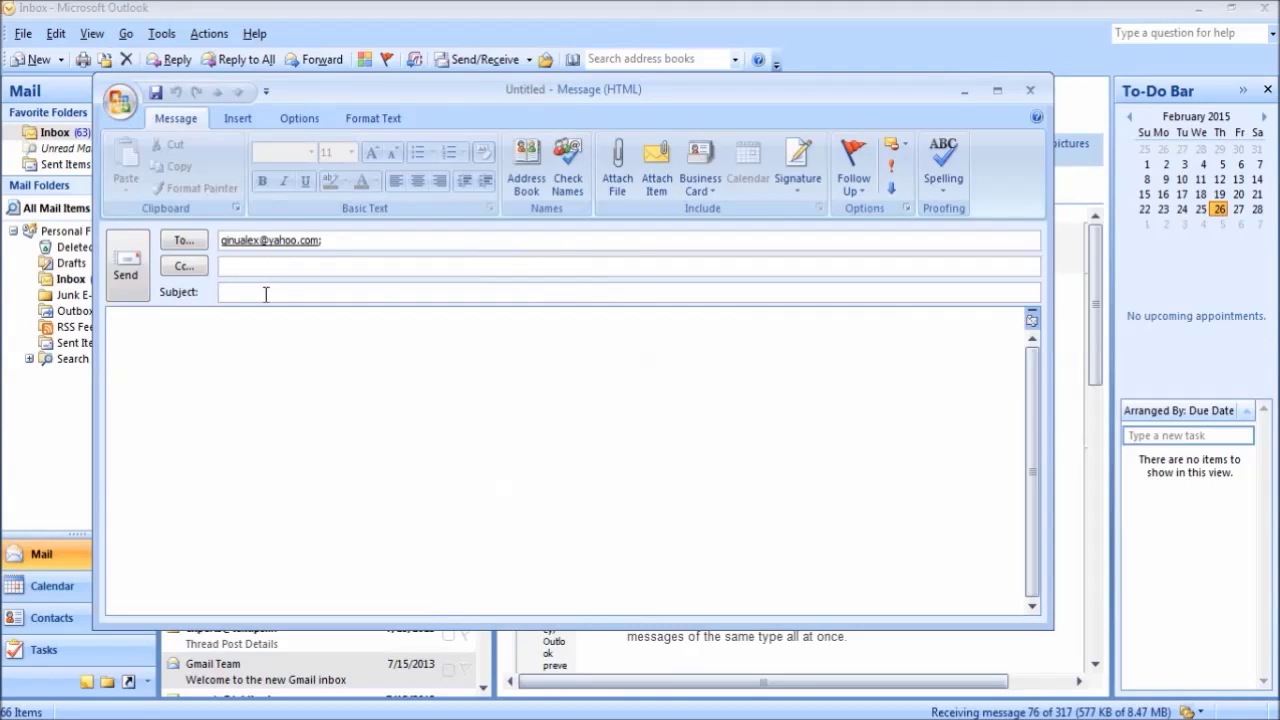
{"action": "type", "text": "test"}
{"action": "left_click", "coordinate": [228, 366]}
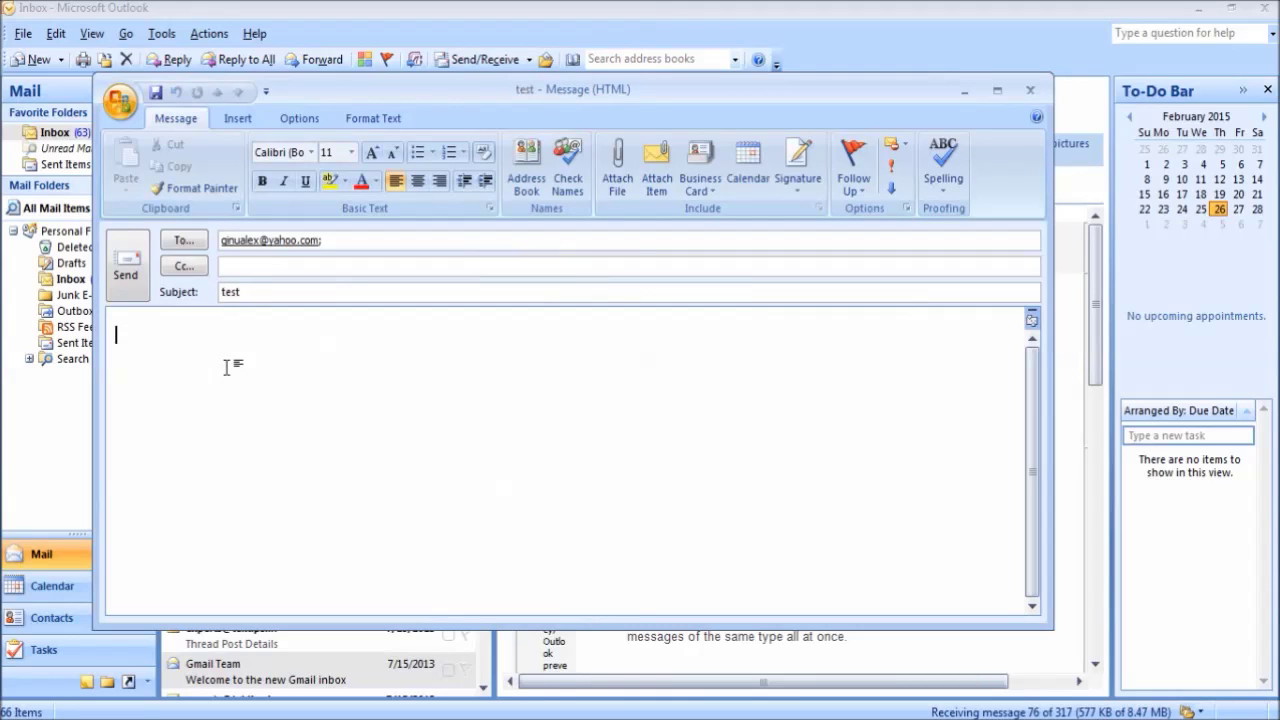
{"action": "type", "text": "hiiii"}
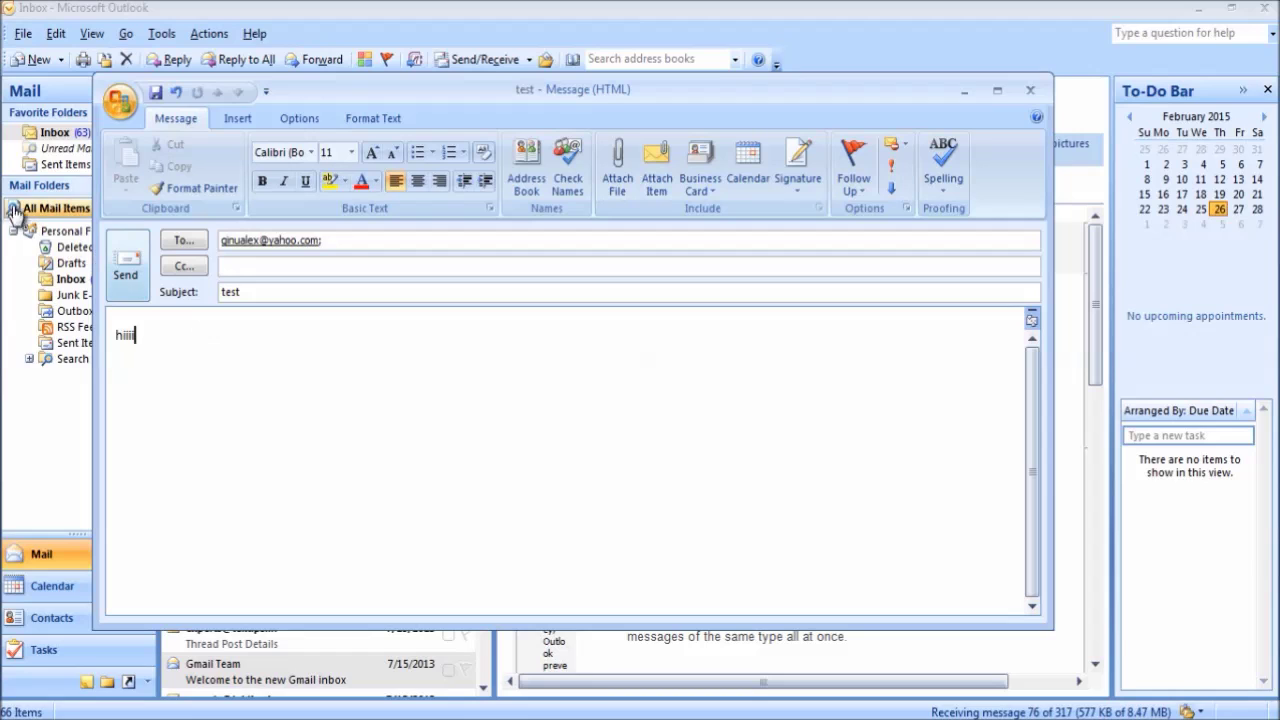
{"action": "left_click", "coordinate": [129, 277]}
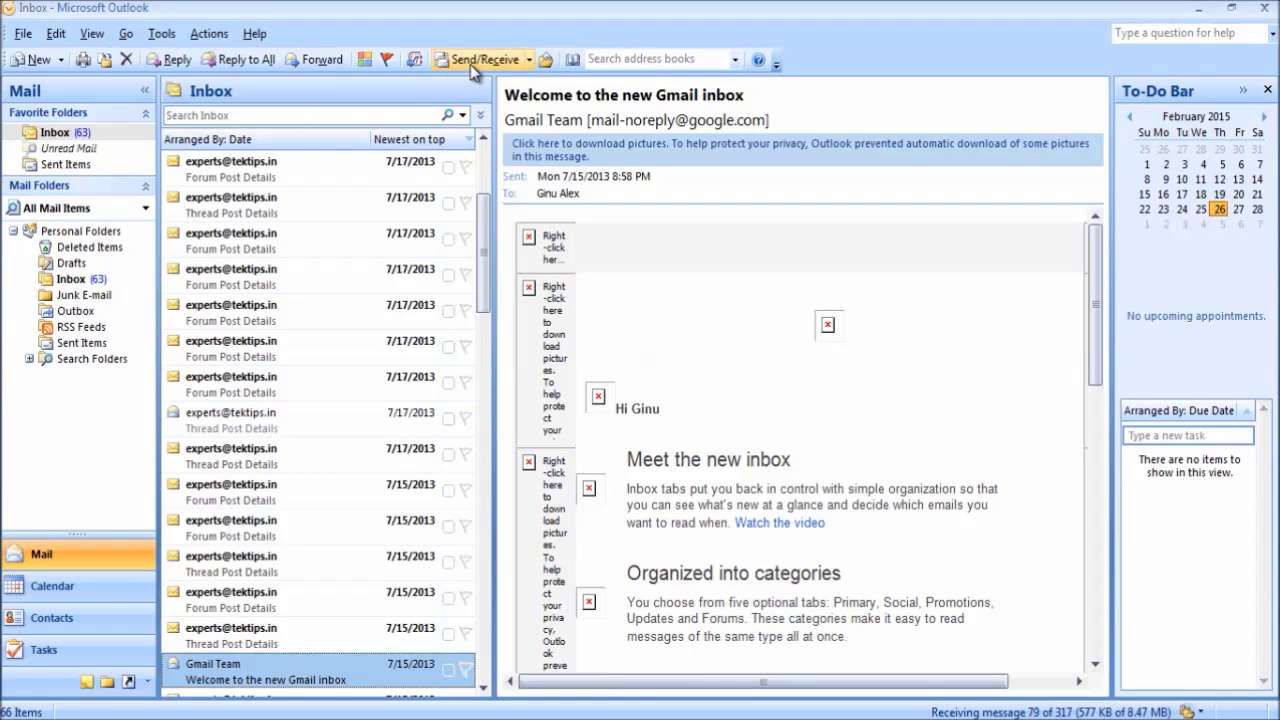
Send all outgoing mail, then open the received test message in the host's Yahoo Mail inbox
{"action": "left_click", "coordinate": [529, 60]}
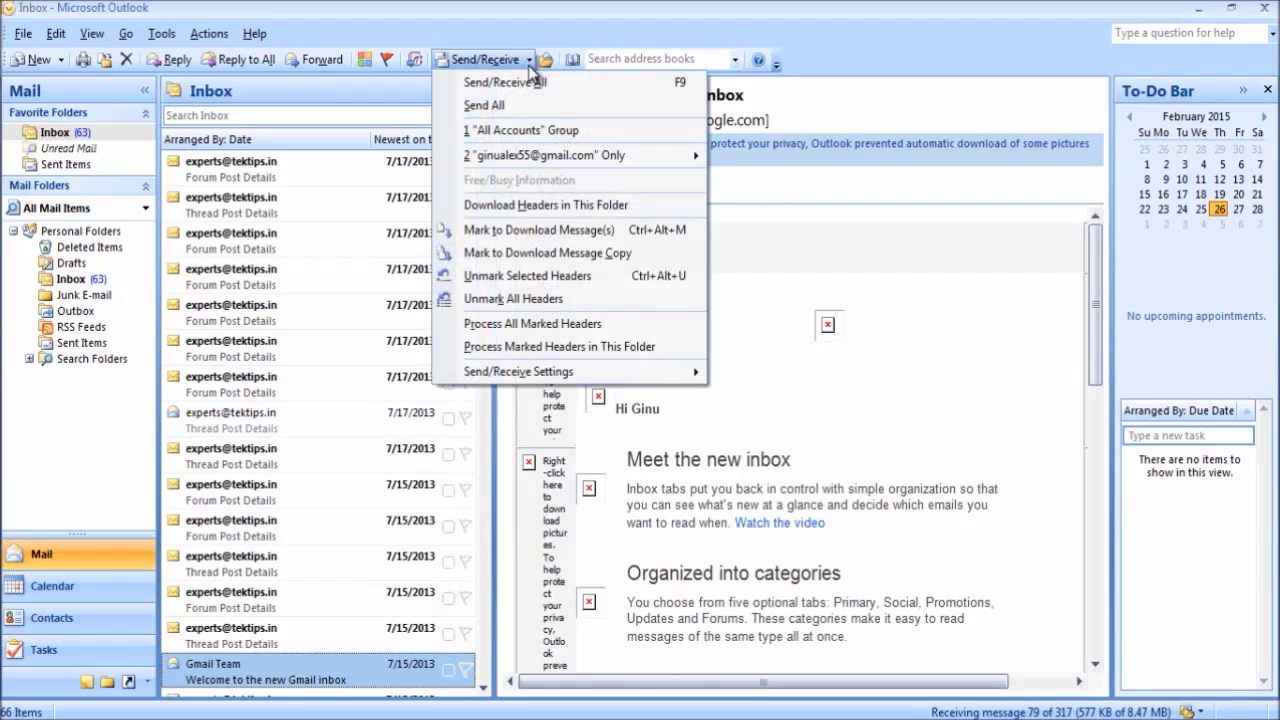
{"action": "left_click", "coordinate": [485, 106]}
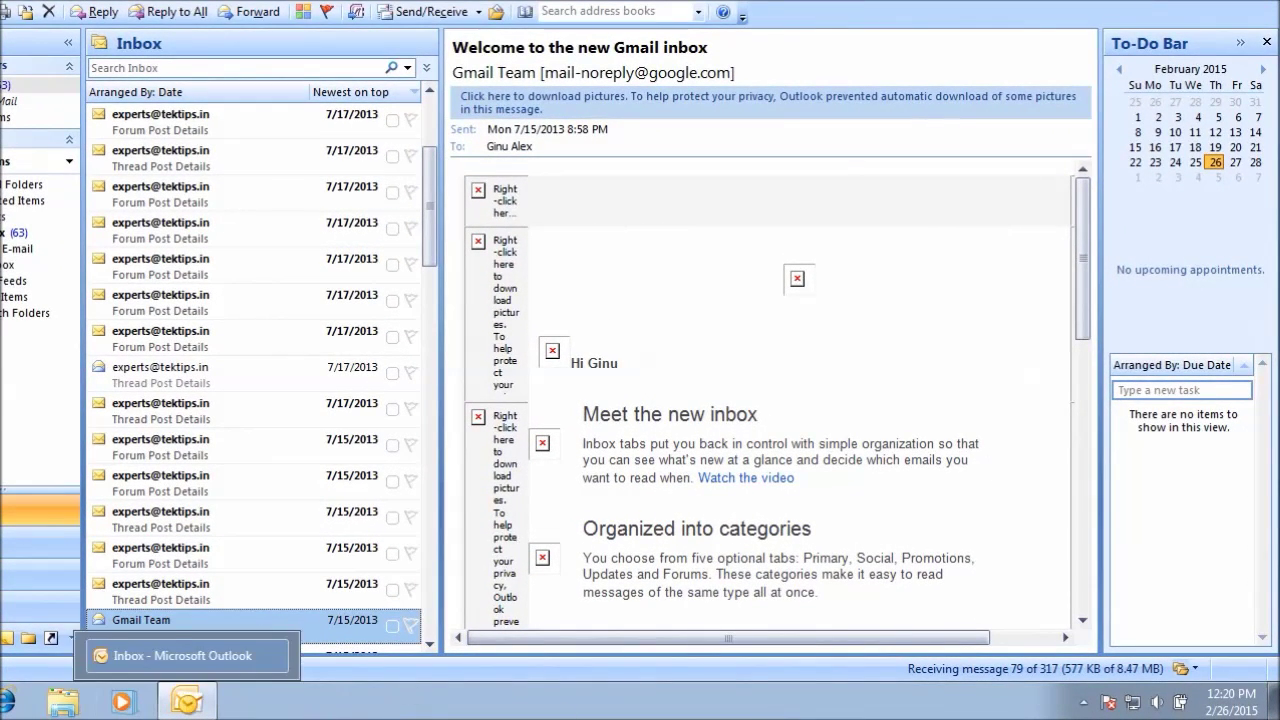
{"action": "mouse_move", "coordinate": [430, 716]}
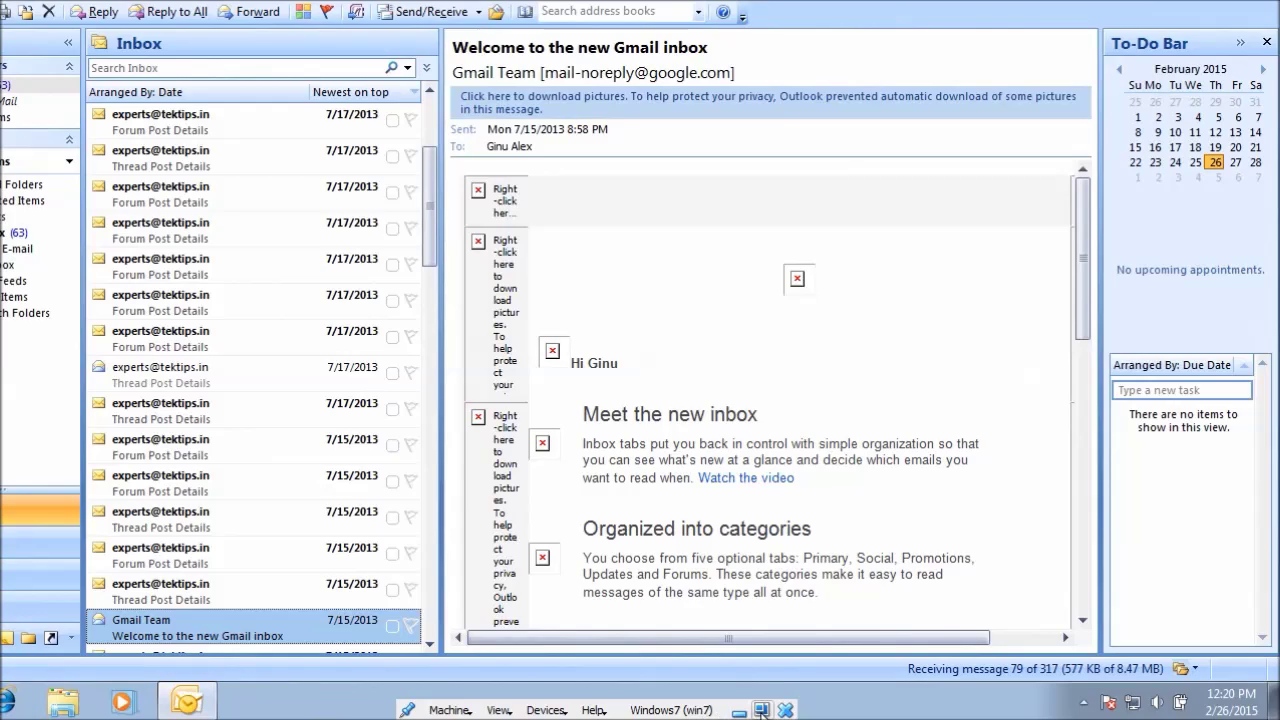
{"action": "left_click", "coordinate": [761, 711]}
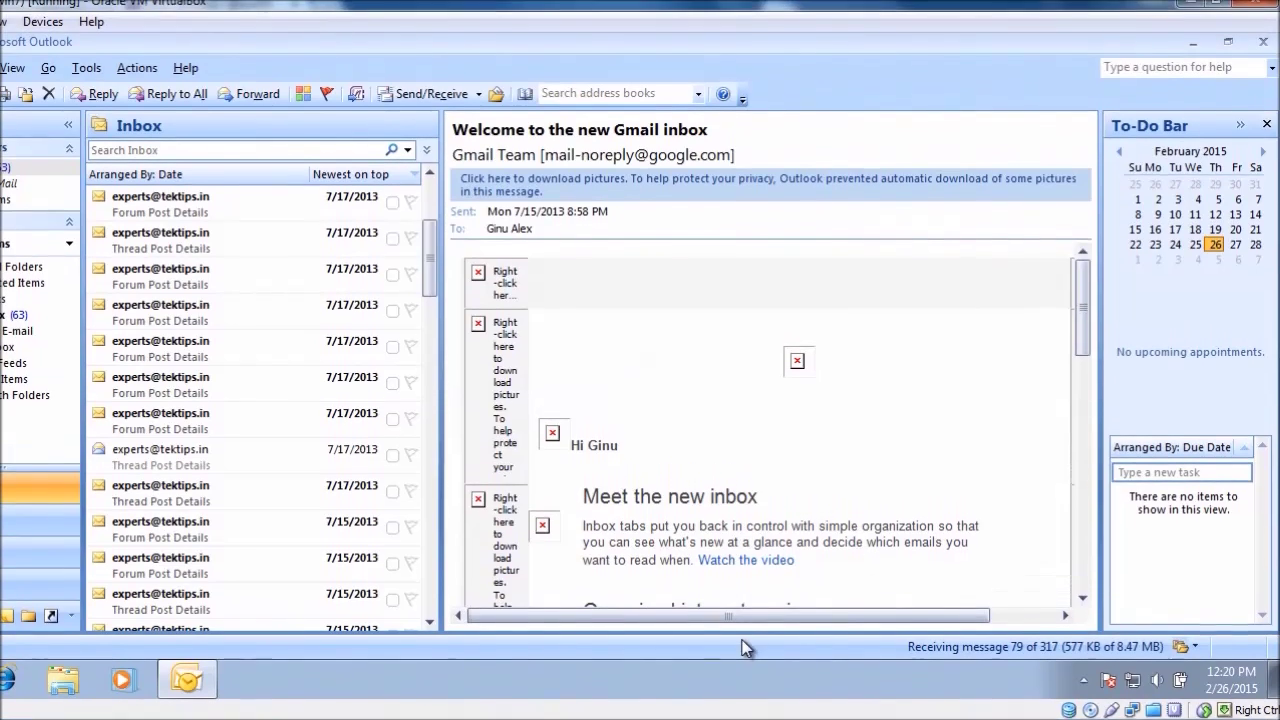
{"action": "left_click", "coordinate": [1192, 4]}
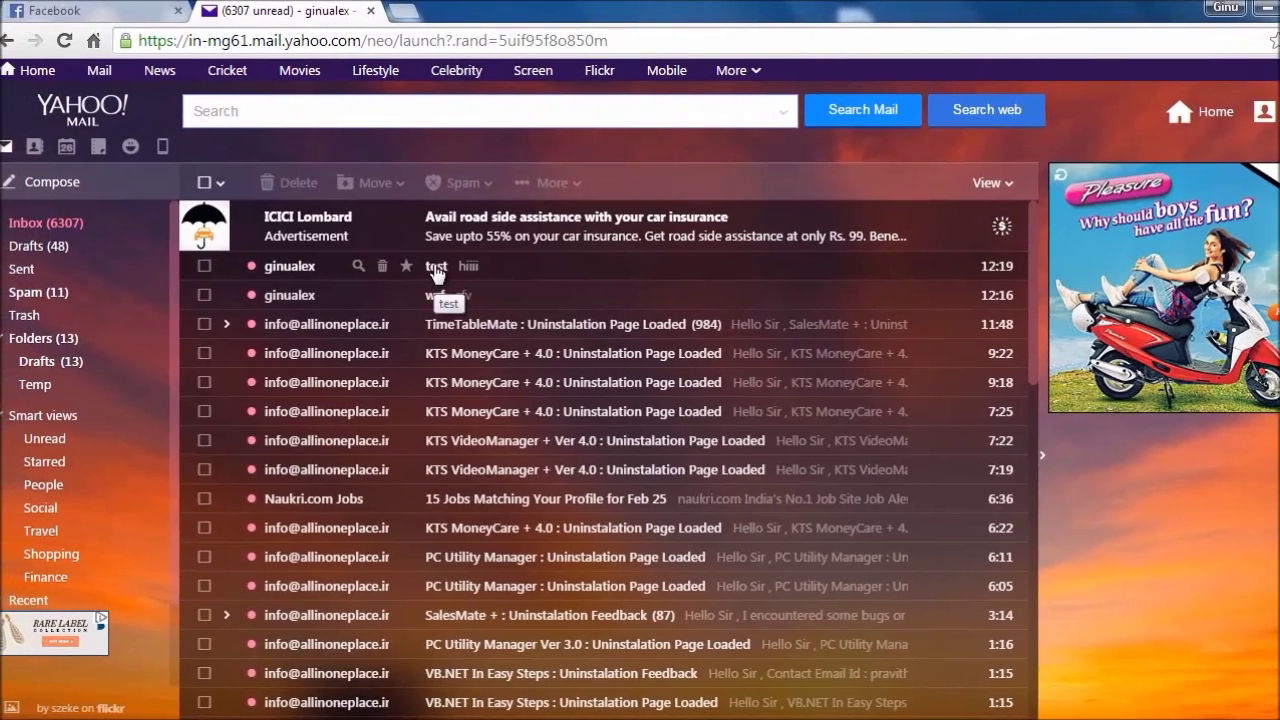
{"action": "left_click", "coordinate": [436, 268]}
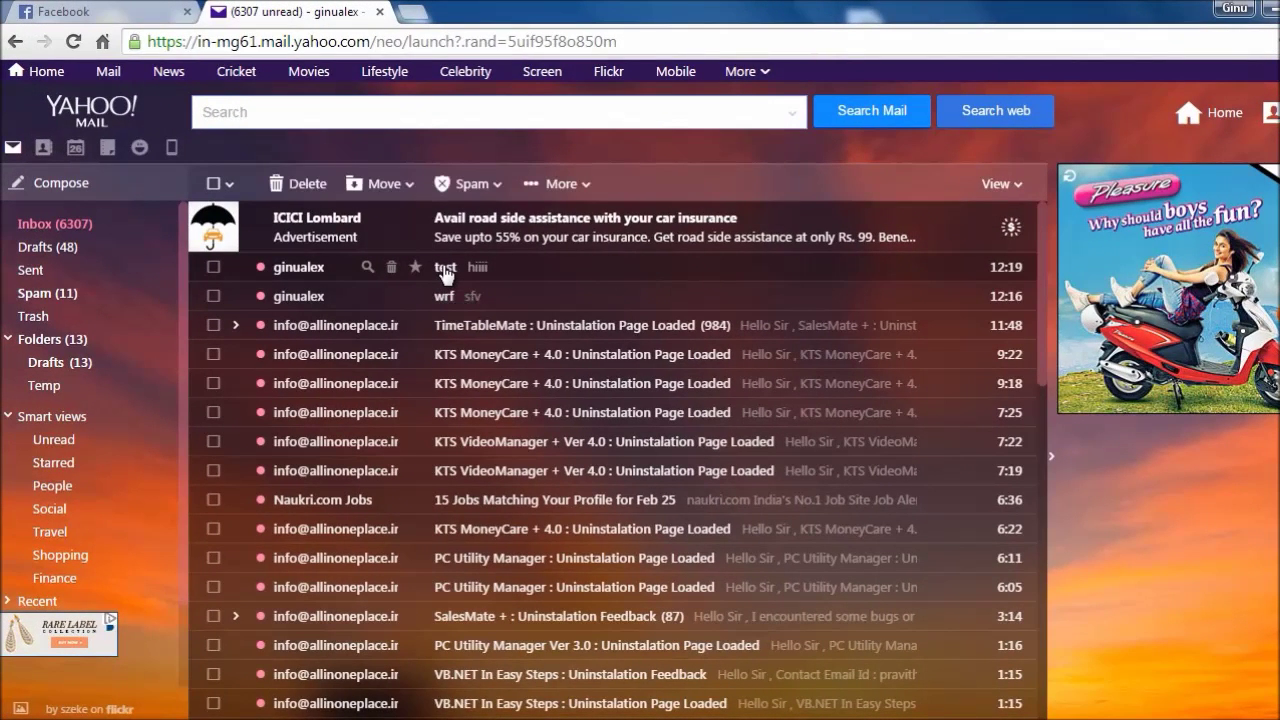